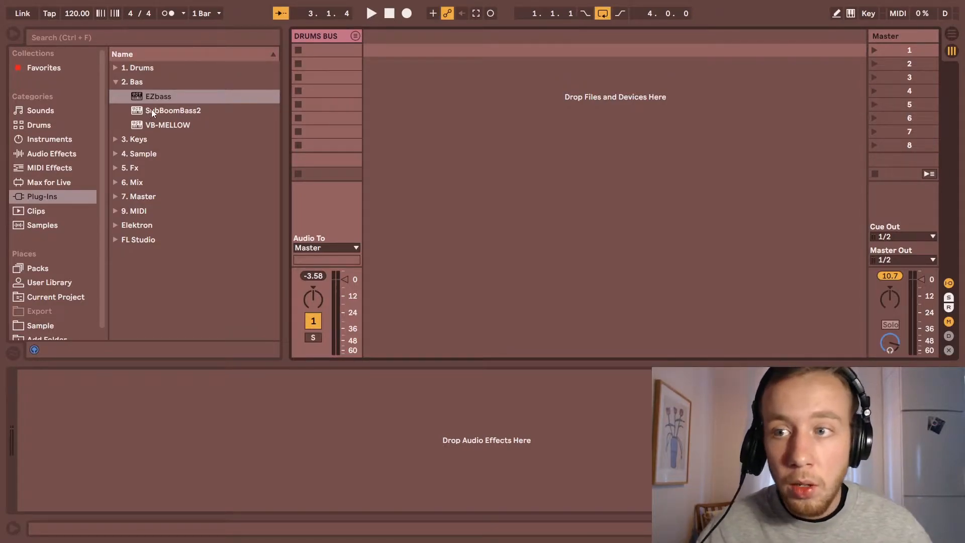
Load the EZbass plug-in onto a new MIDI track beside the DRUMS BUS track.
drag(158, 98, 457, 95)
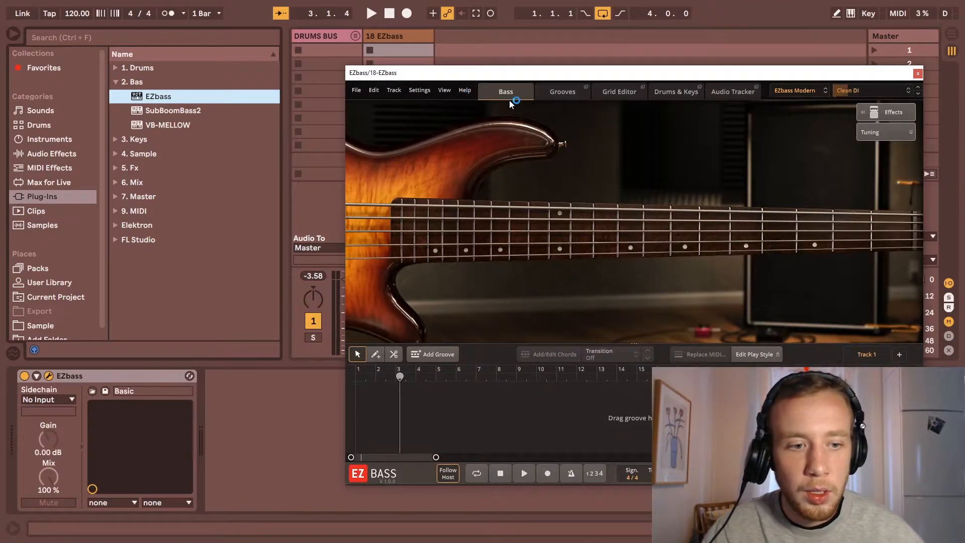
Look through EZbass's Grooves, Grid Editor, Drums & Keys and Audio Tracker pages, plus its available bass instruments and presets.
click(563, 92)
click(619, 92)
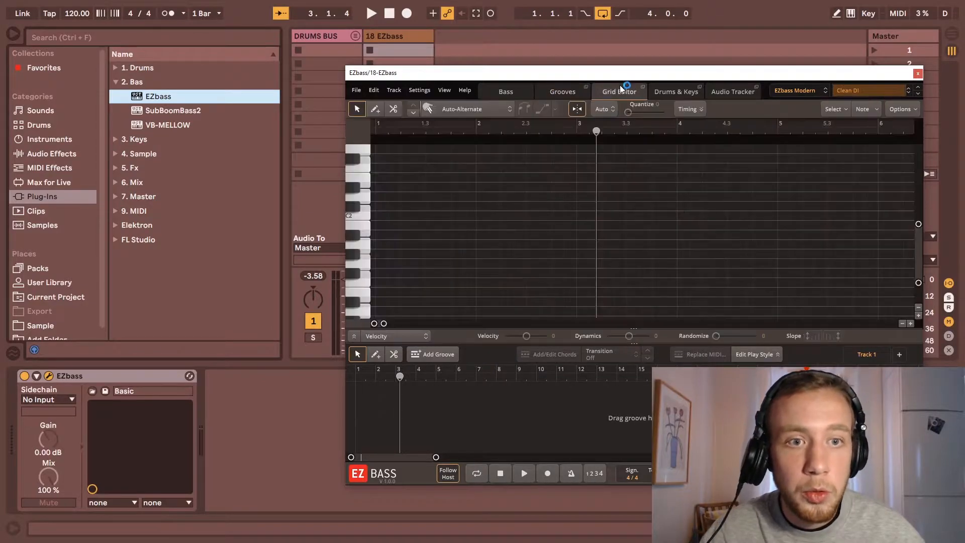
click(669, 92)
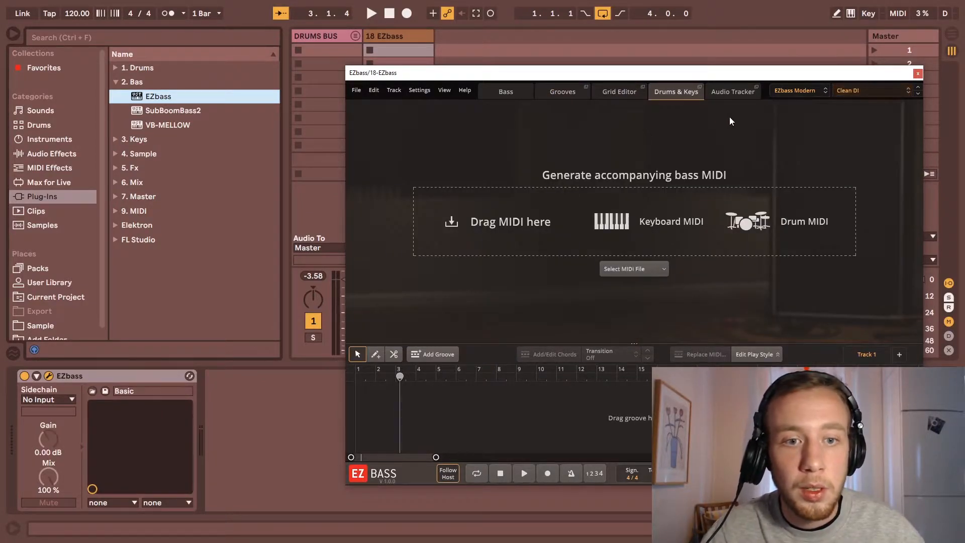
click(743, 91)
click(489, 93)
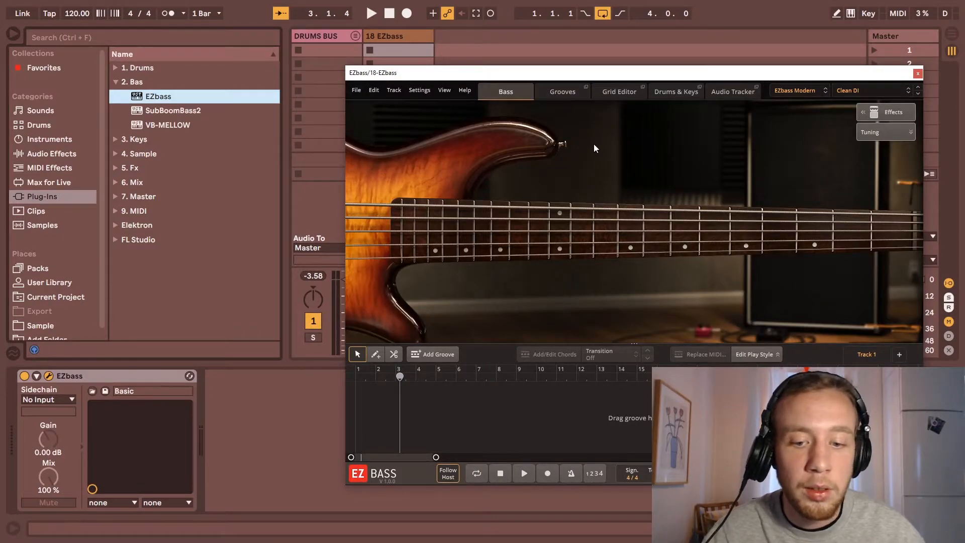
click(810, 91)
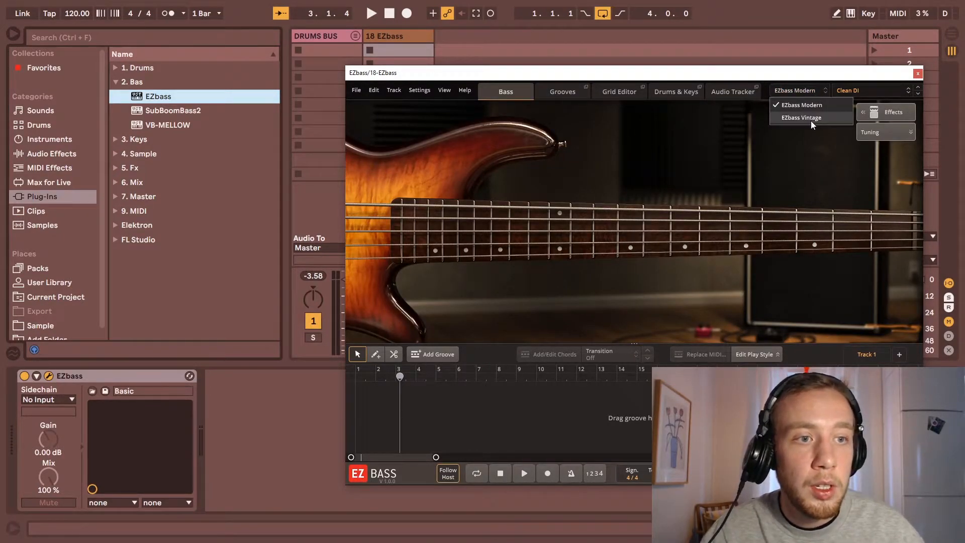
click(809, 89)
click(870, 90)
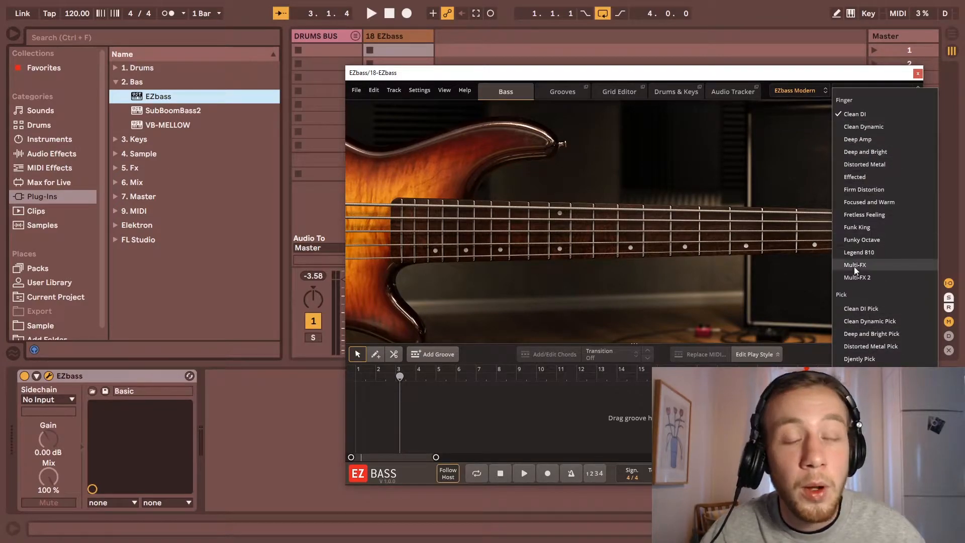
click(805, 91)
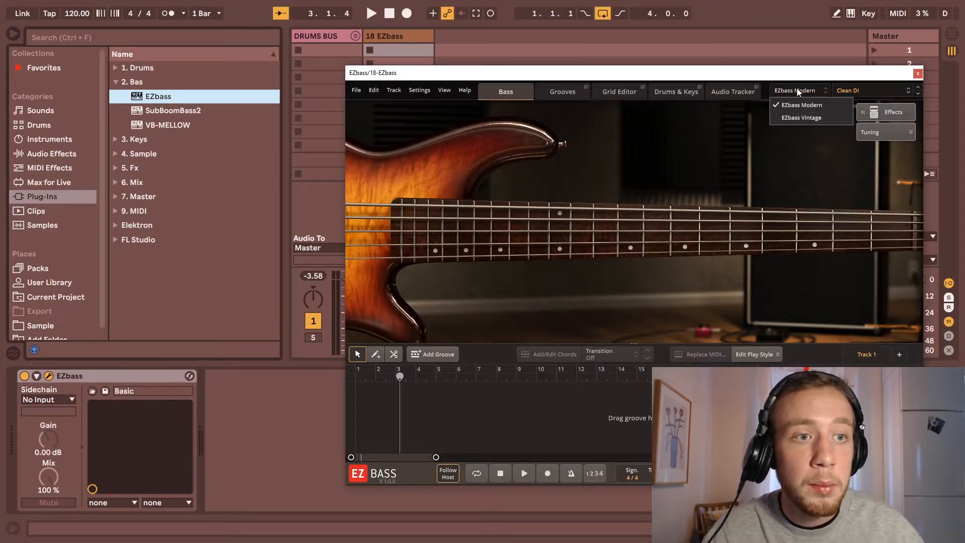
click(798, 91)
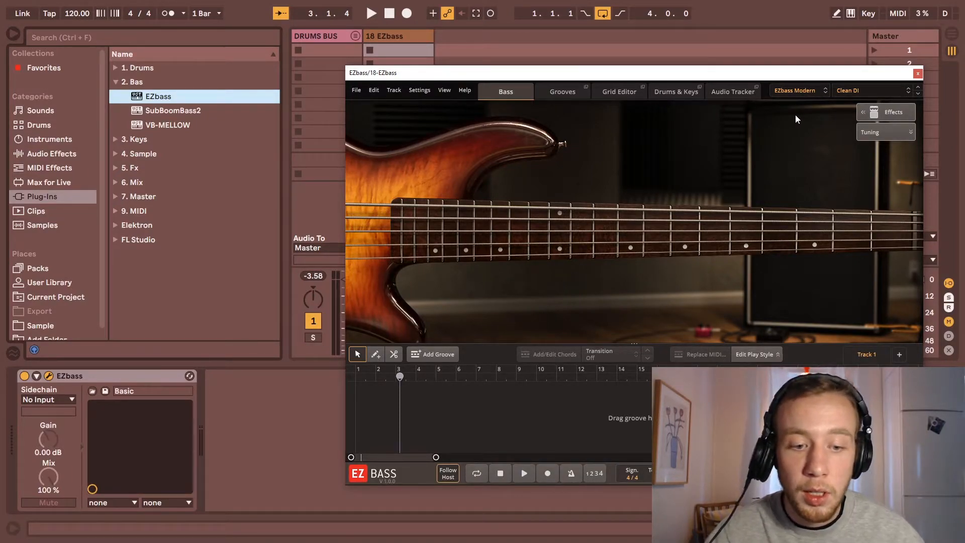
Close the EZbass window and arm the EZbass track for recording.
click(917, 73)
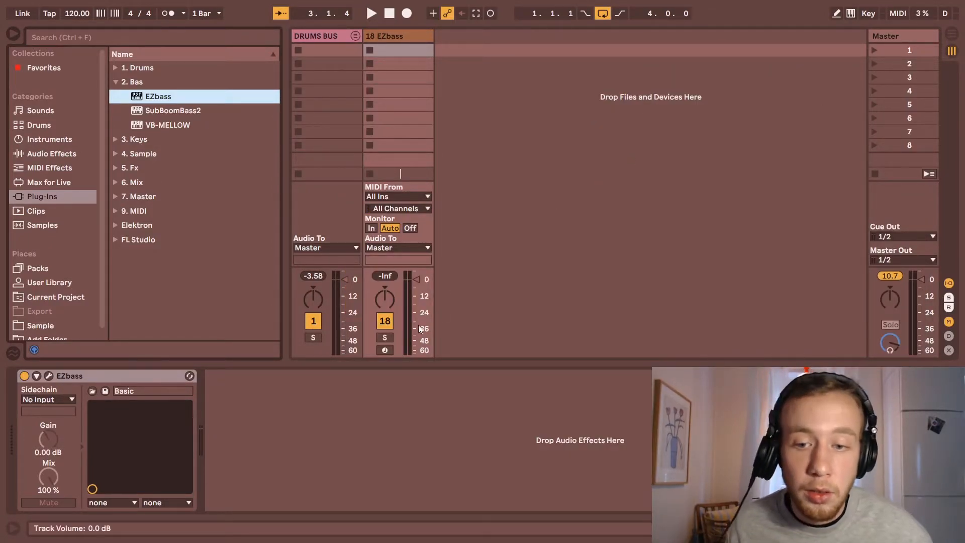
click(385, 351)
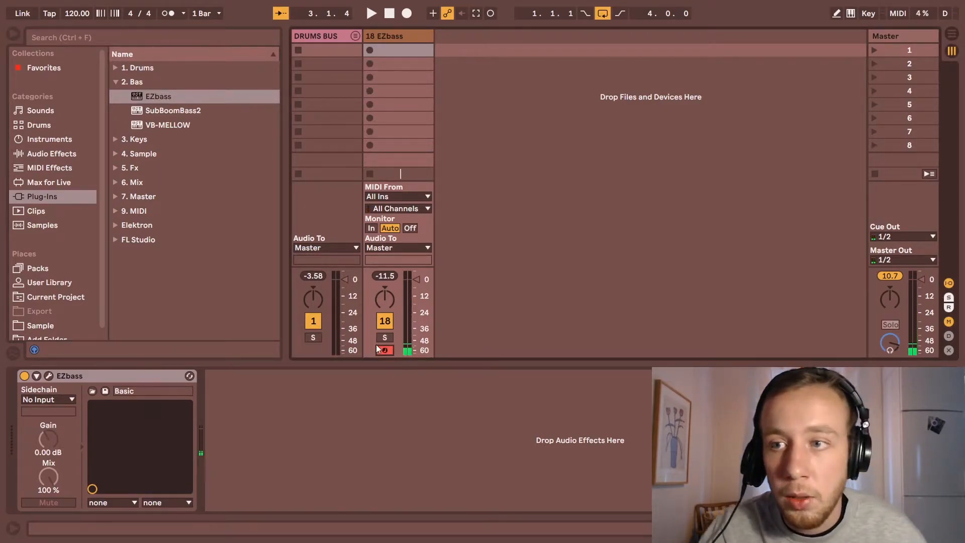
Load SubBoomBass2 onto a new MIDI track and switch its bank to 02 Sub-Bass Presets 01.
drag(164, 112, 514, 143)
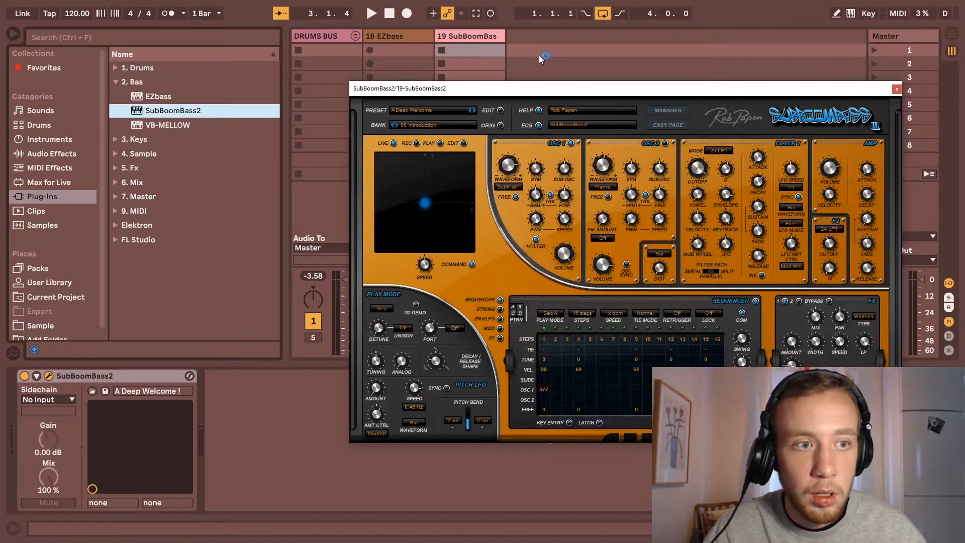
click(449, 112)
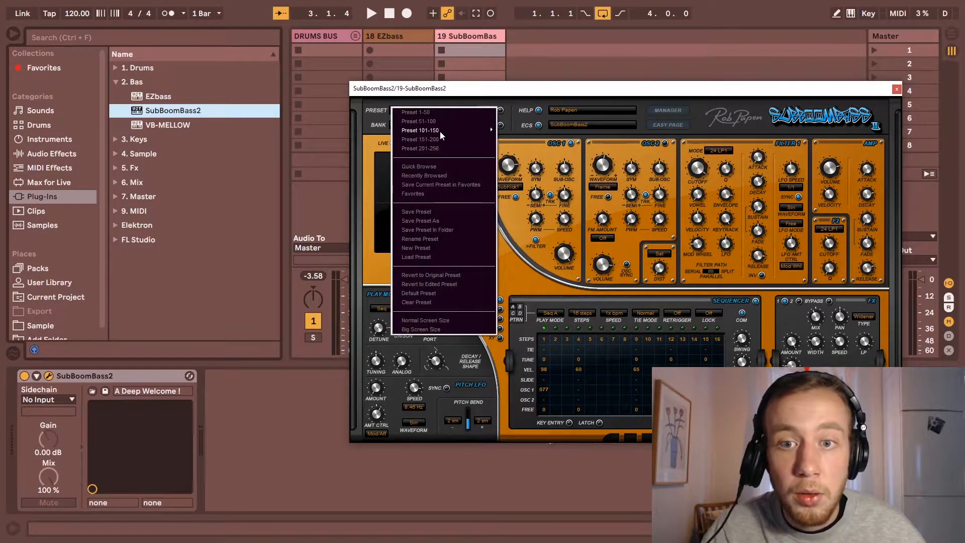
click(369, 118)
click(442, 125)
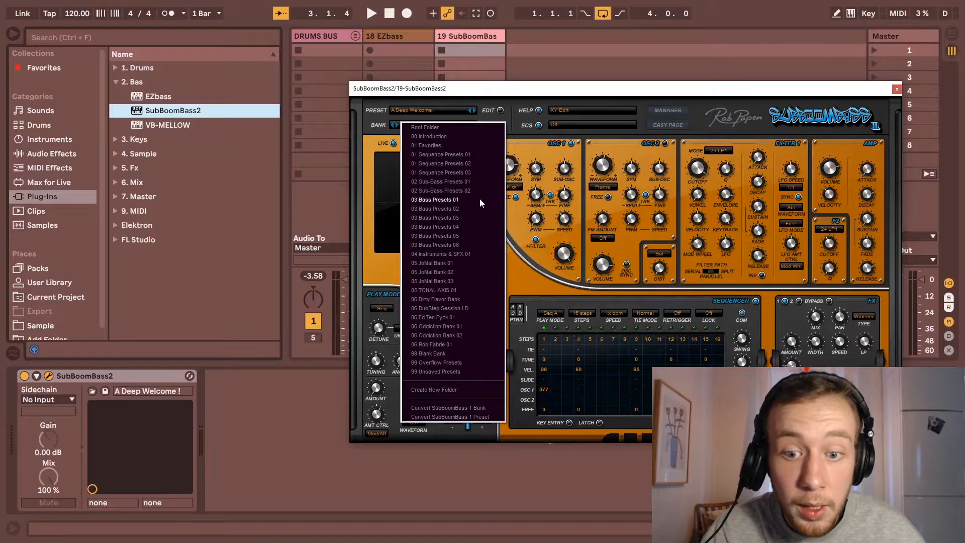
click(456, 182)
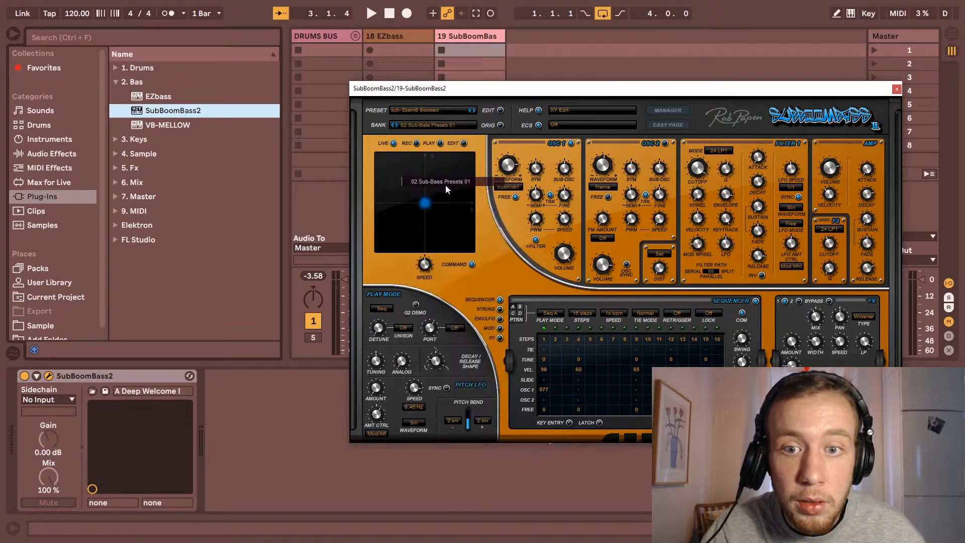
Choose preset 001 sub- 8zero8 Boosted in SubBoomBass2.
click(447, 112)
mouse_move(448, 115)
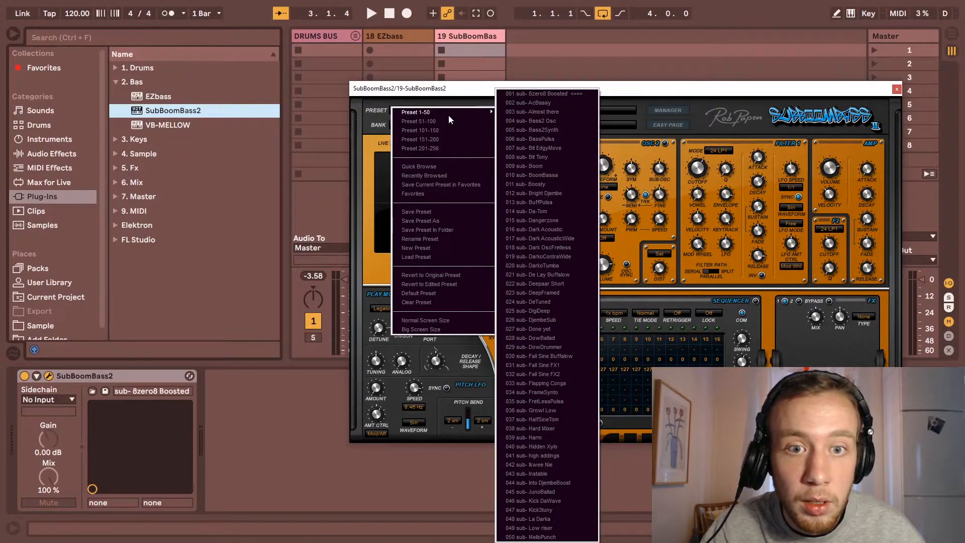
mouse_move(470, 128)
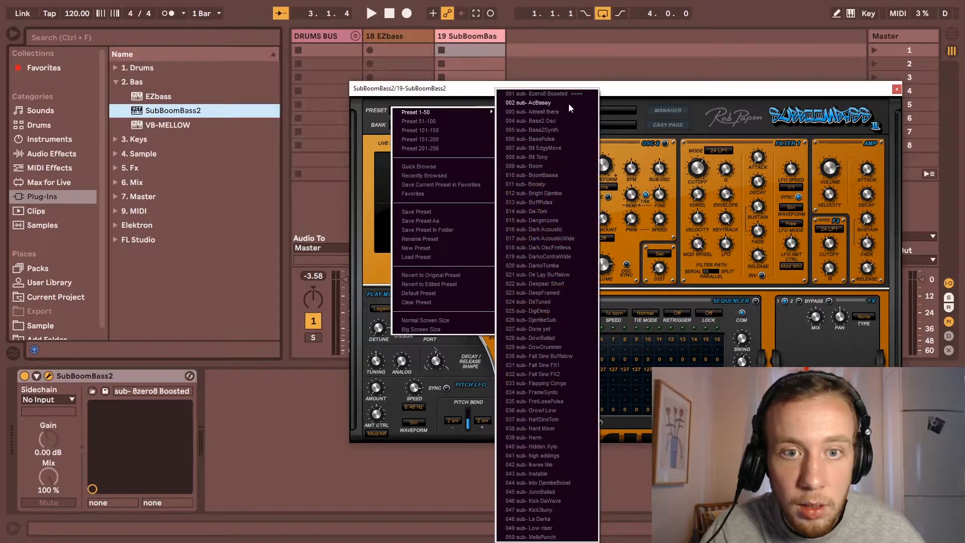
click(571, 94)
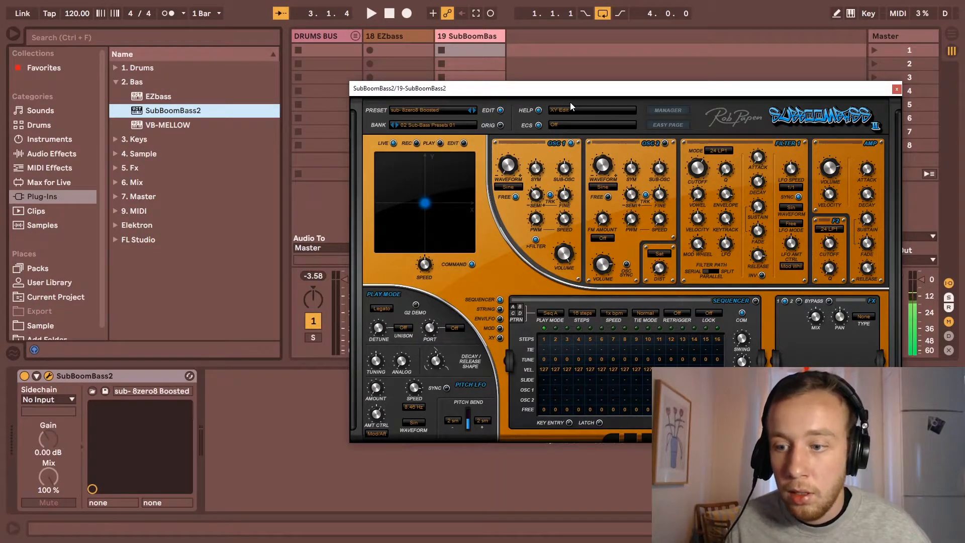
Move the plug-in window off the mixer, arm the SubBoomBass2 track and disarm the EZbass track.
drag(569, 89, 803, 58)
click(455, 349)
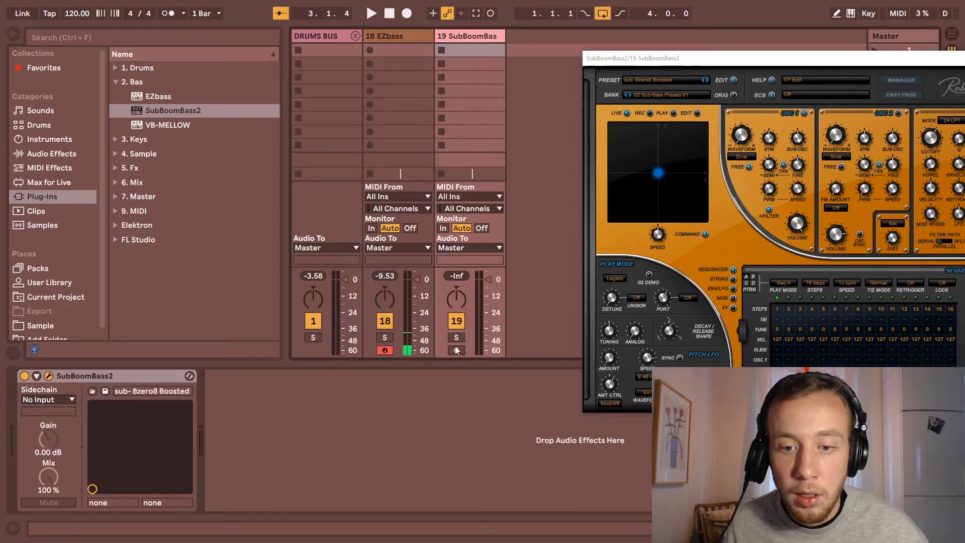
click(386, 350)
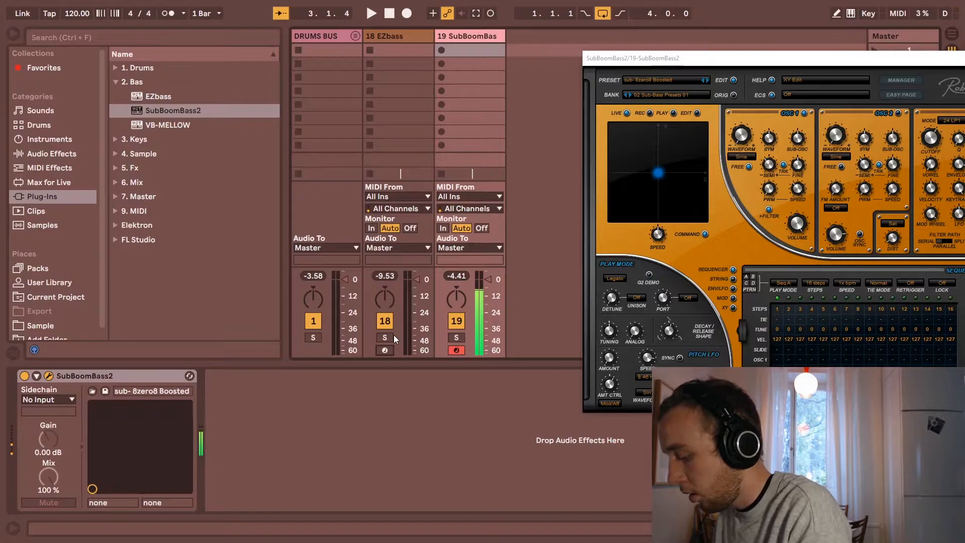
drag(648, 58, 380, 88)
click(397, 110)
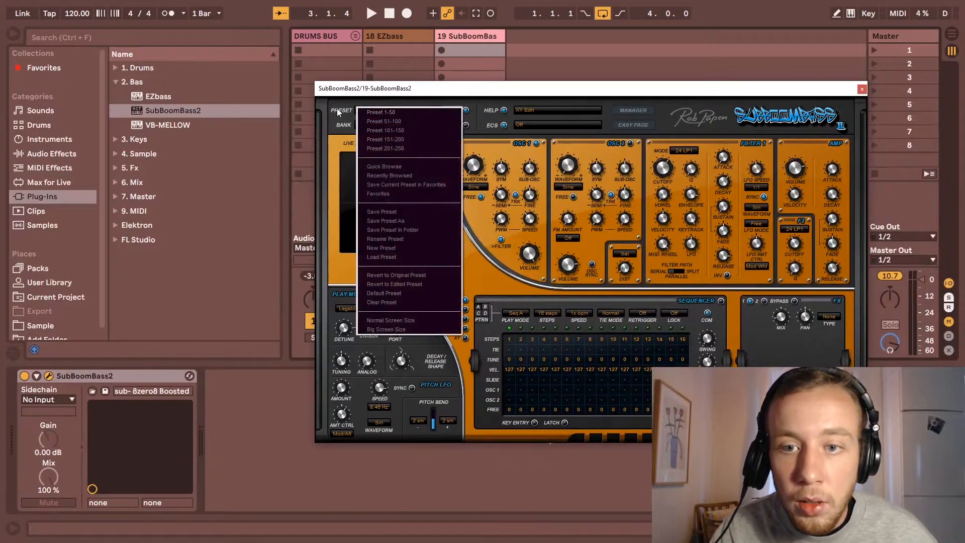
click(337, 112)
click(402, 110)
click(341, 114)
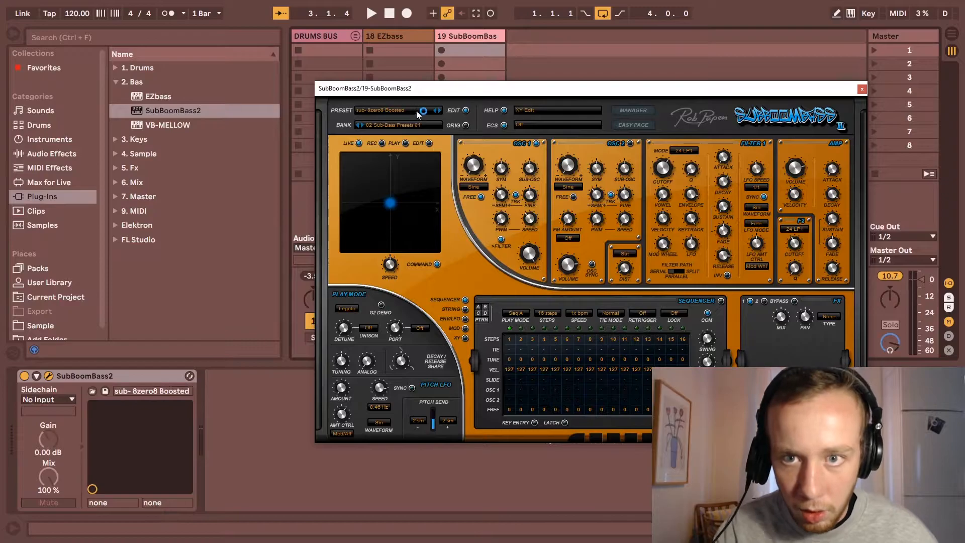
Close the SubBoomBass2 window, load VB-MELLOW onto a new MIDI track and close its window.
click(862, 89)
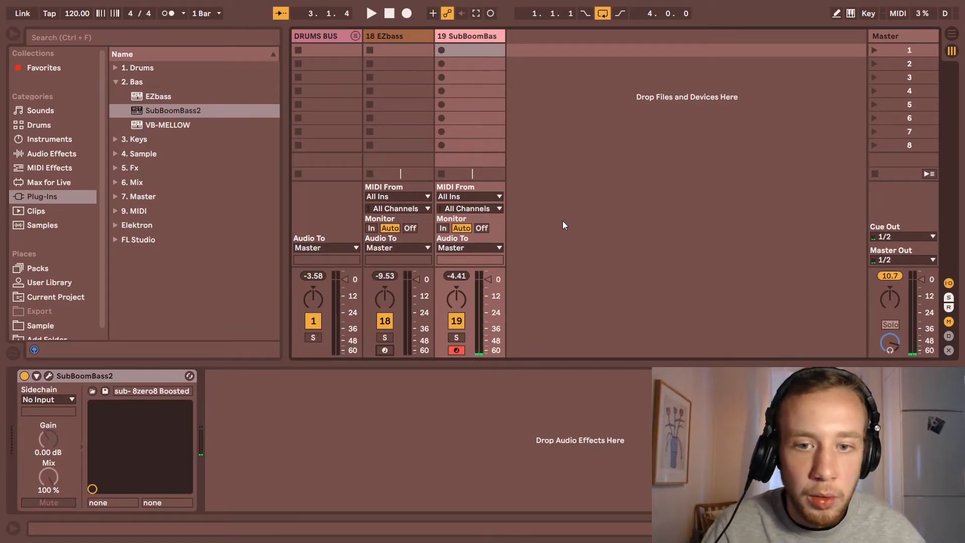
drag(167, 124, 626, 92)
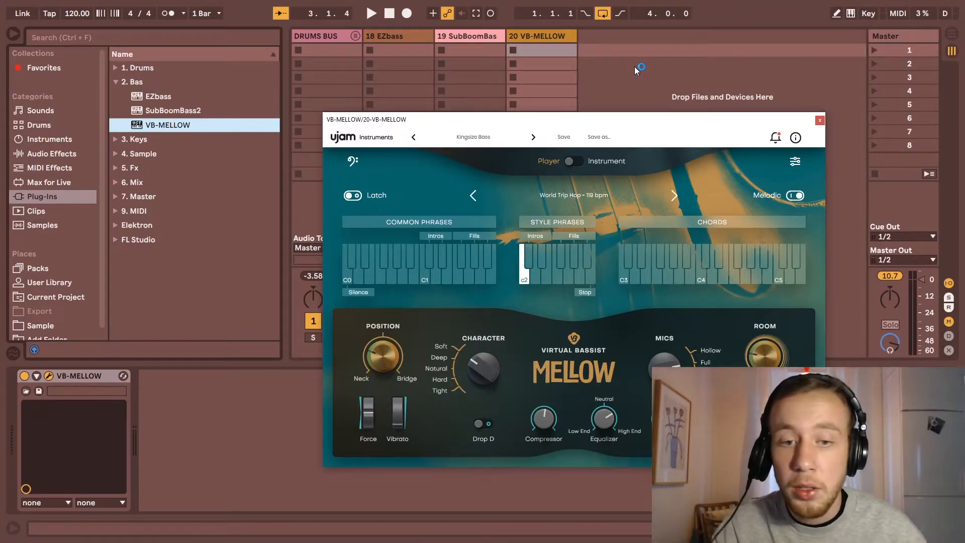
drag(422, 119, 445, 96)
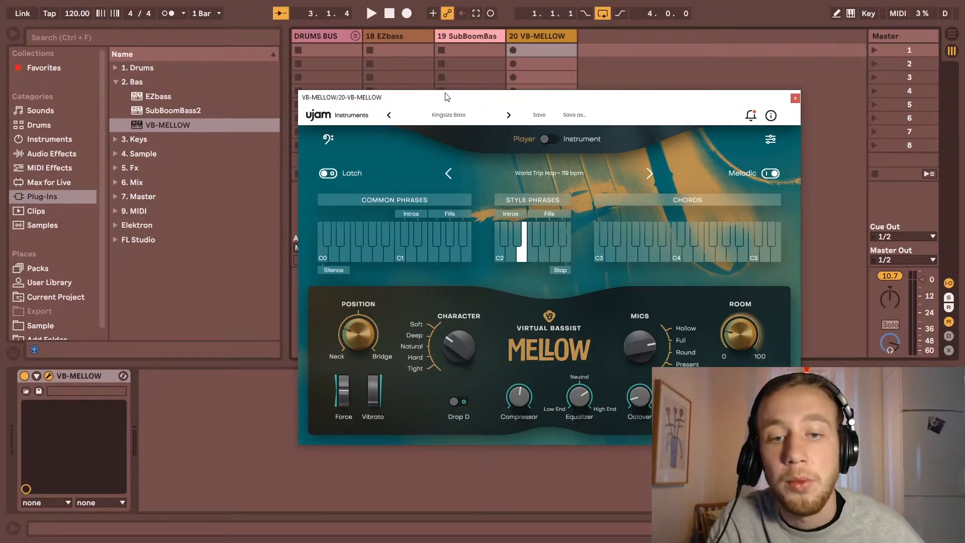
click(795, 98)
Remove the automatic number from the EZbass track's name, leaving only EZbass.
click(430, 50)
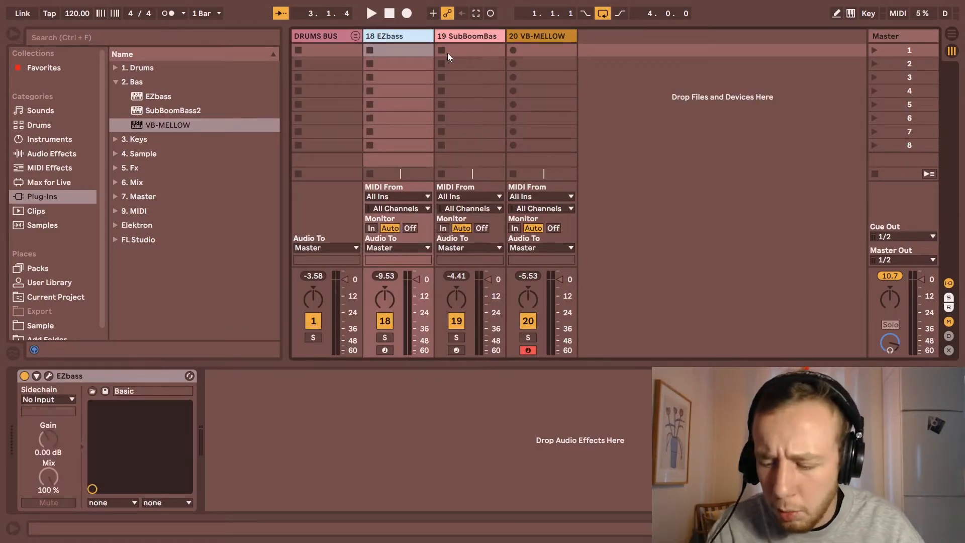
key(ctrl+r)
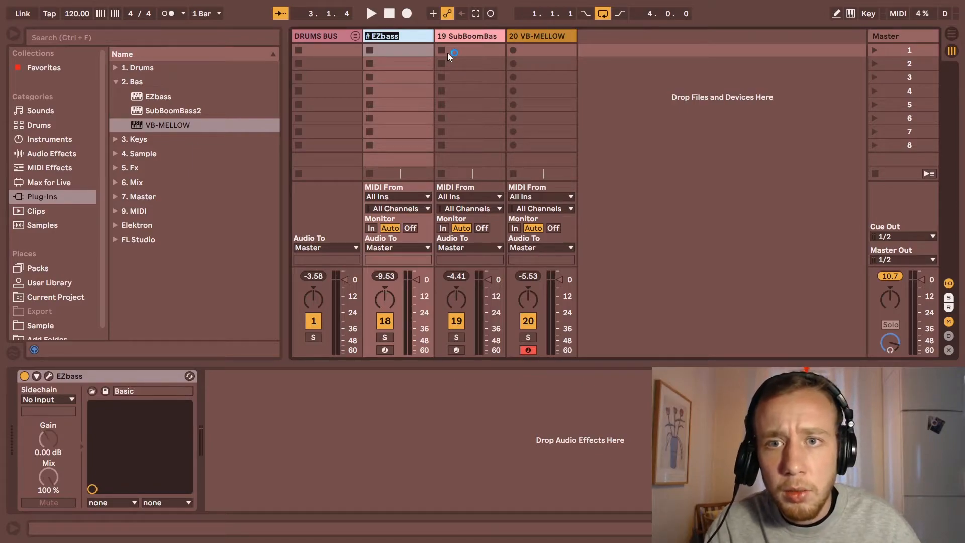
key(Home)
key(Delete)
key(Delete)
key(Return)
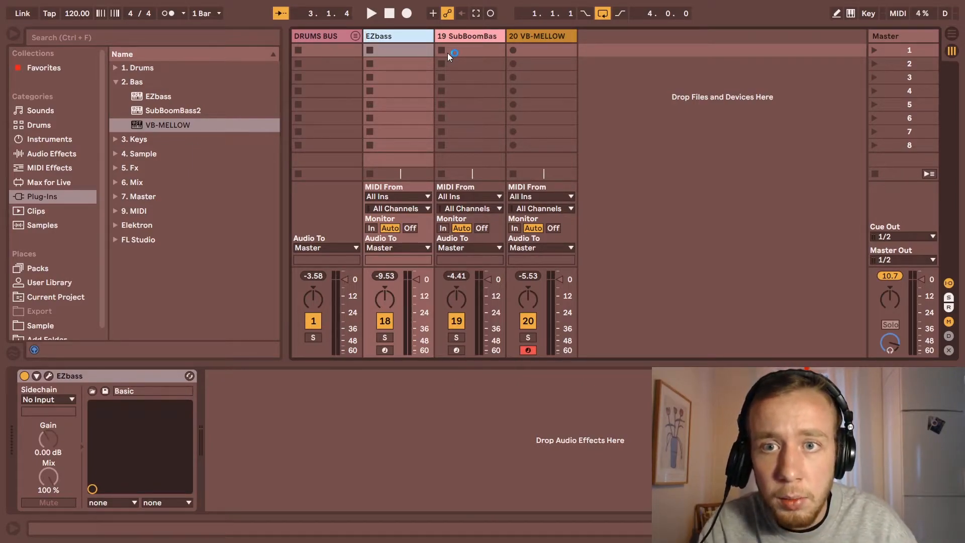
Rename the SubBoomBass2 track as SBB and the VB-MELLOW track as MELLOW.
click(471, 39)
key(ctrl+r)
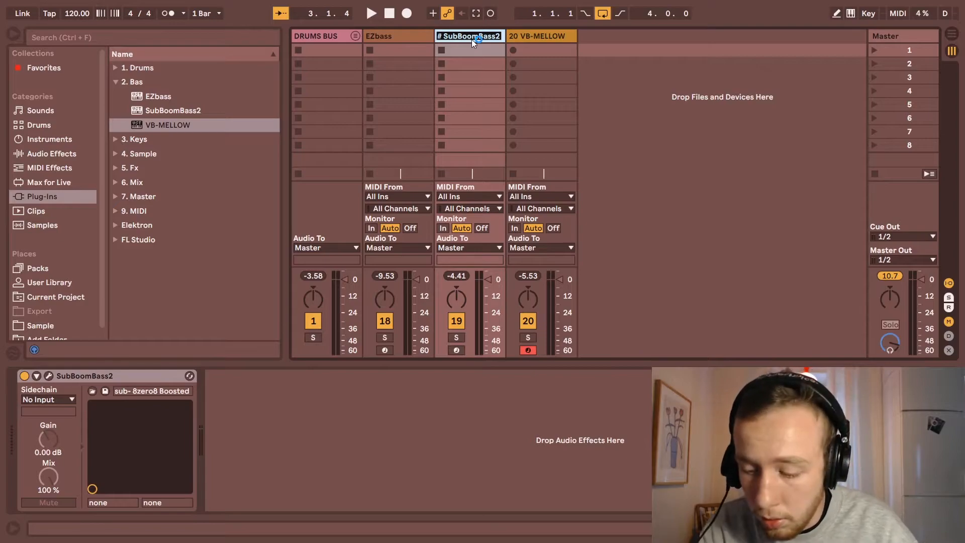
text(SBB)
click(529, 38)
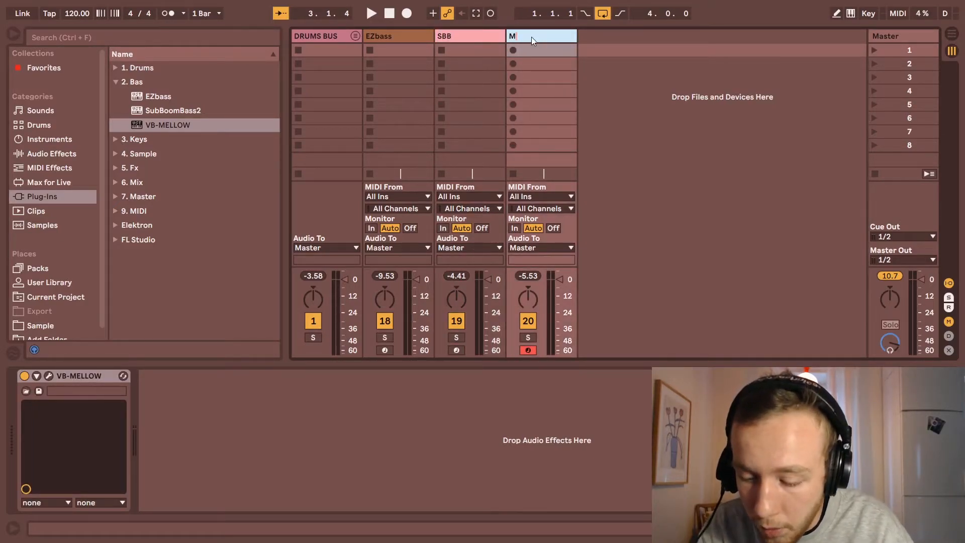
text(MELLOW)
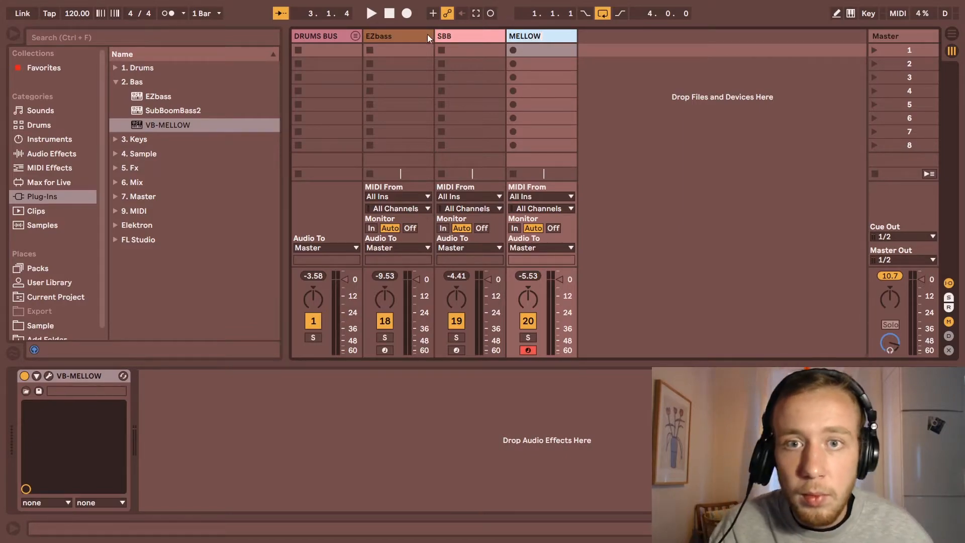
Colour the EZbass, SBB and MELLOW tracks olive green.
click(423, 38)
shift+click(523, 38)
right_click(408, 38)
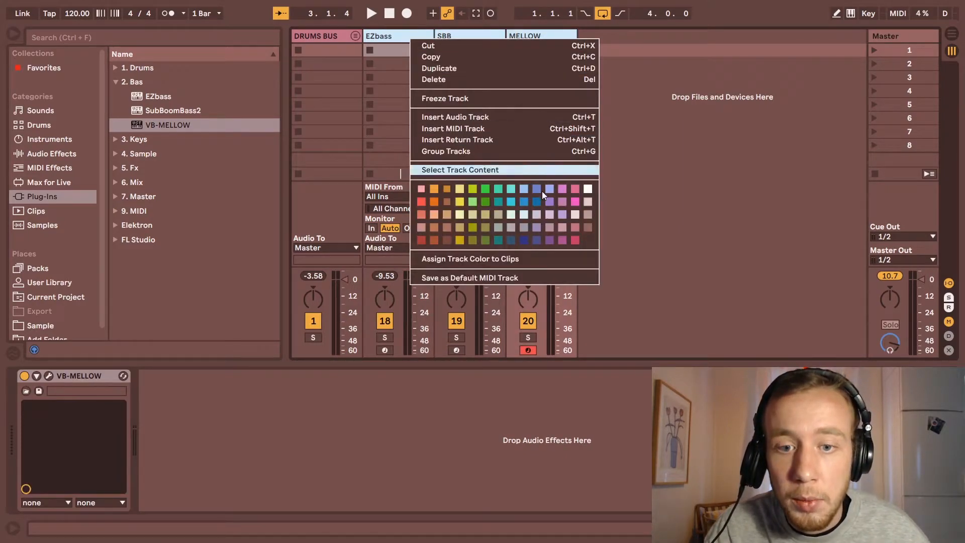
click(489, 227)
Recolour the EZbass, SBB and MELLOW tracks with a mauve pink shade.
click(404, 35)
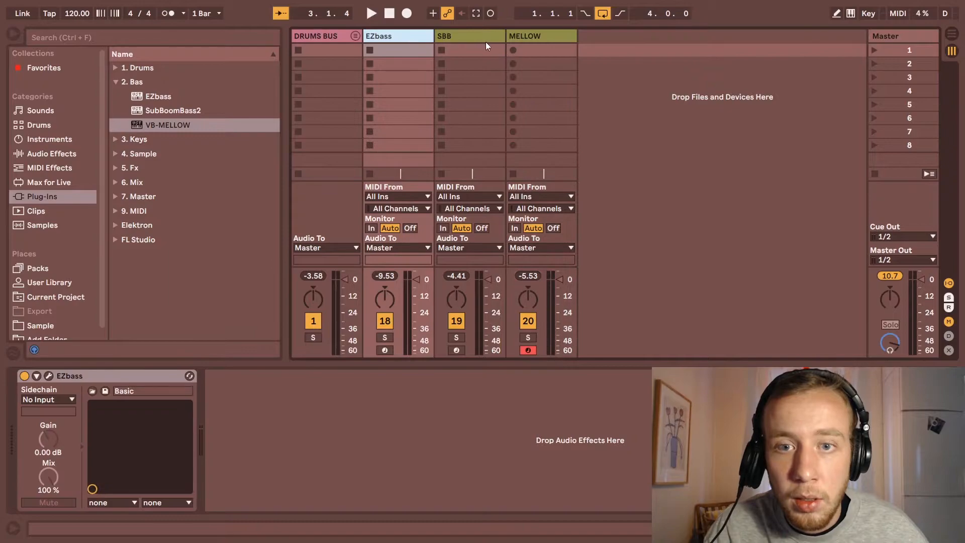
shift+click(536, 36)
right_click(537, 38)
click(688, 226)
Group the EZbass, SBB and MELLOW tracks and name the group BASS BUS.
click(400, 50)
shift+click(559, 50)
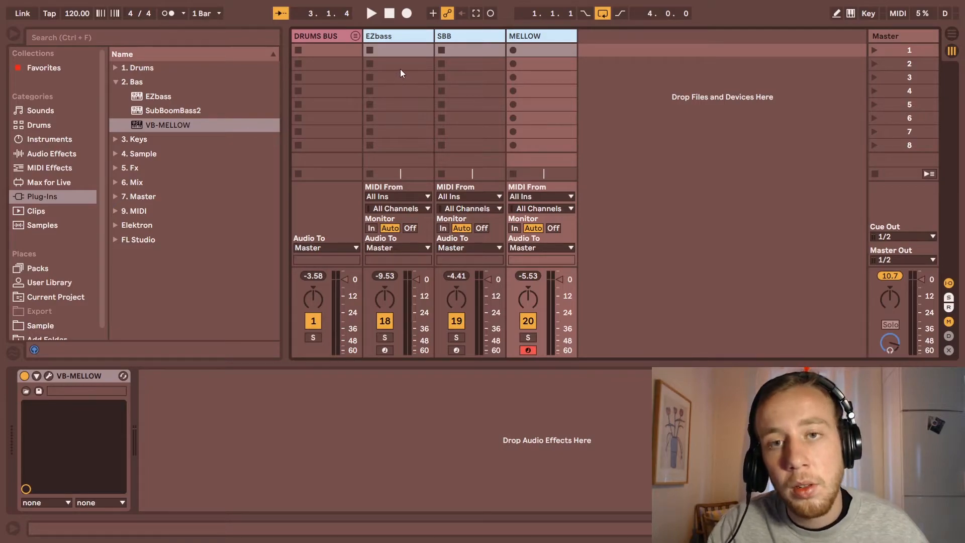
key(ctrl+g)
key(ctrl+r)
text(BAS)
key(Return)
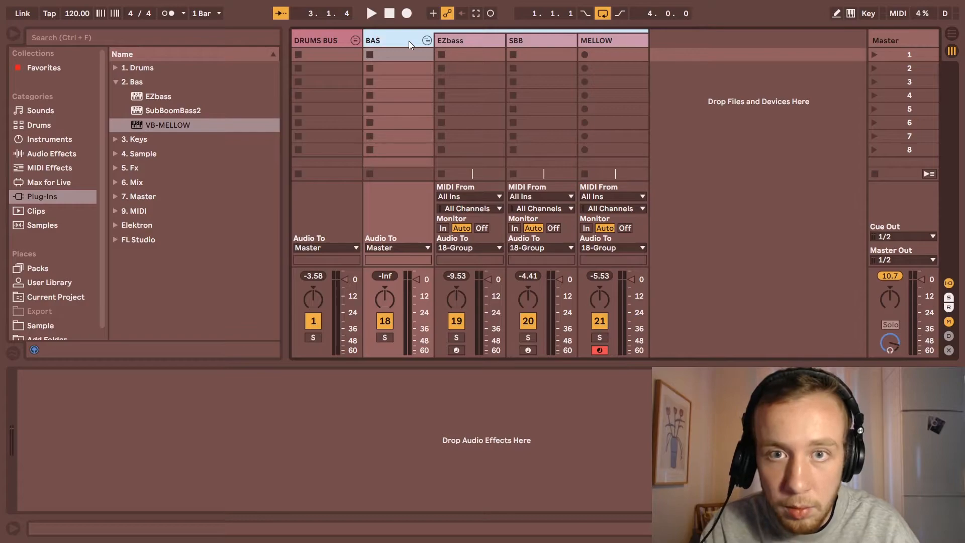
text(S BUS)
key(Return)
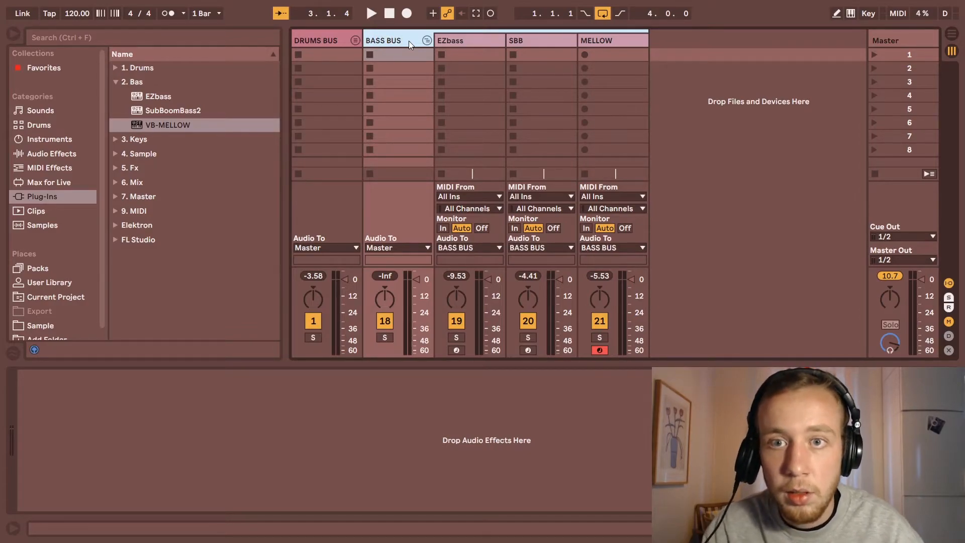
Find the Instrument Rack in the browser, add it on a new MIDI track after MELLOW, and name the track Bass.
click(742, 83)
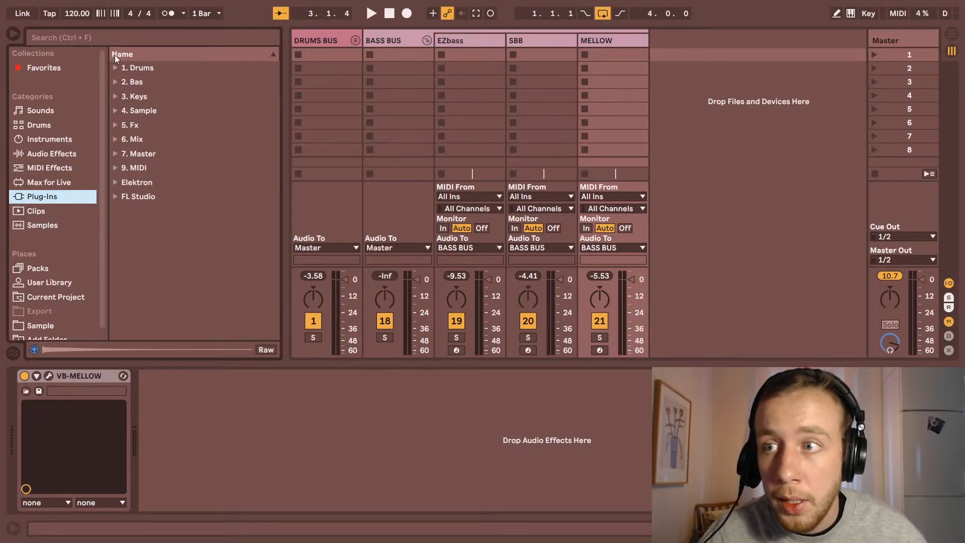
click(121, 36)
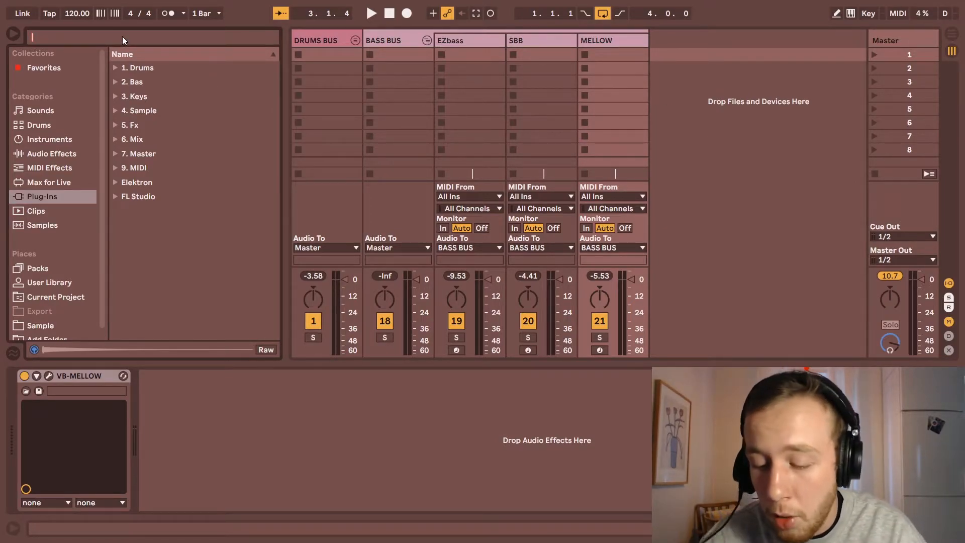
text(Instrume)
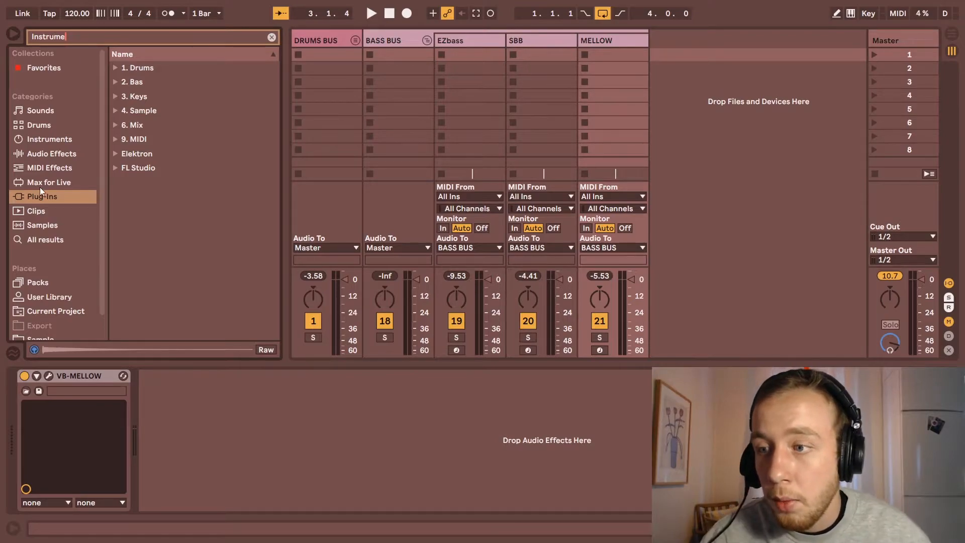
click(40, 241)
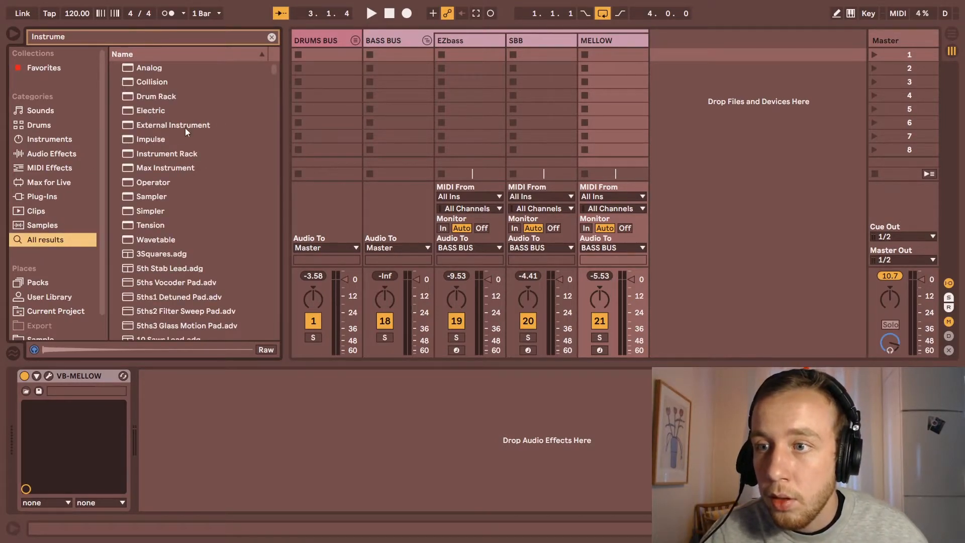
drag(196, 154, 671, 113)
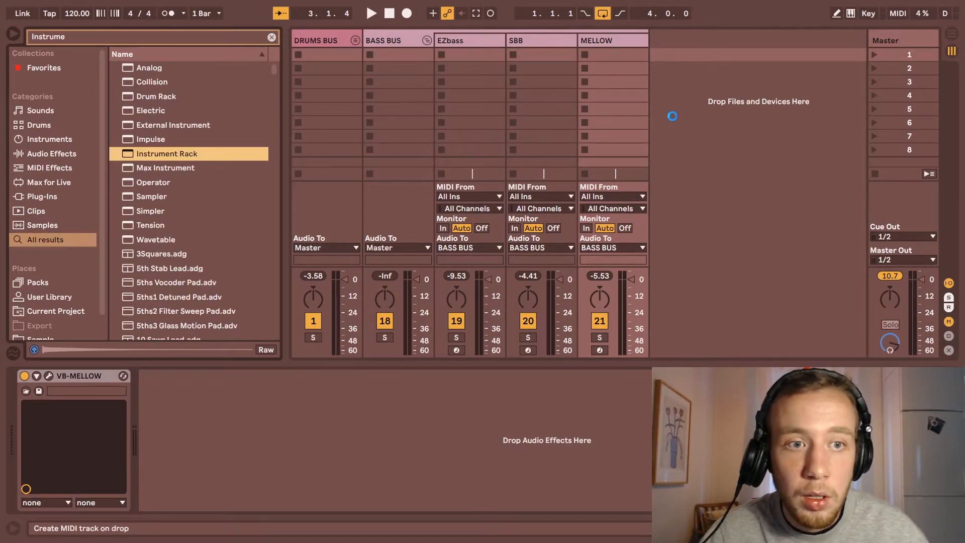
drag(677, 65, 685, 54)
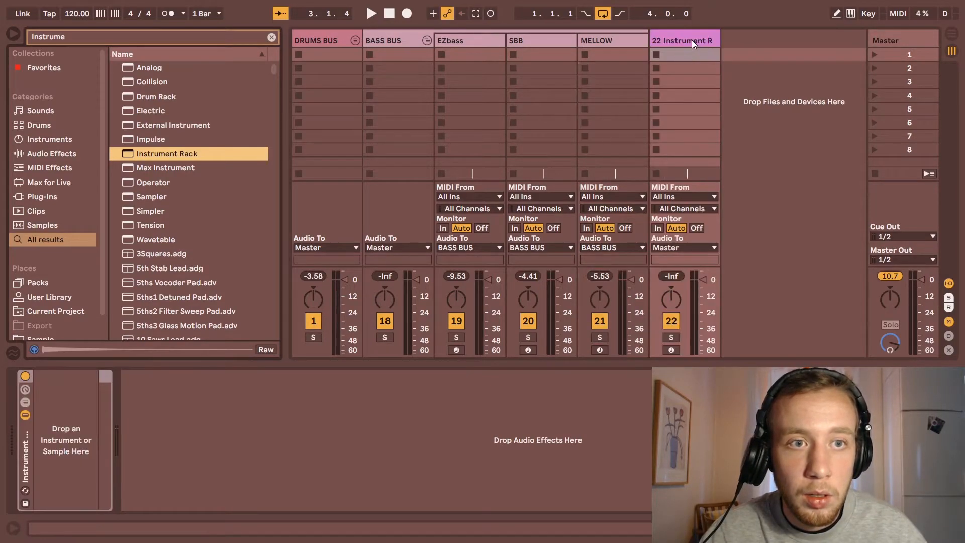
double_click(688, 43)
text(Bass)
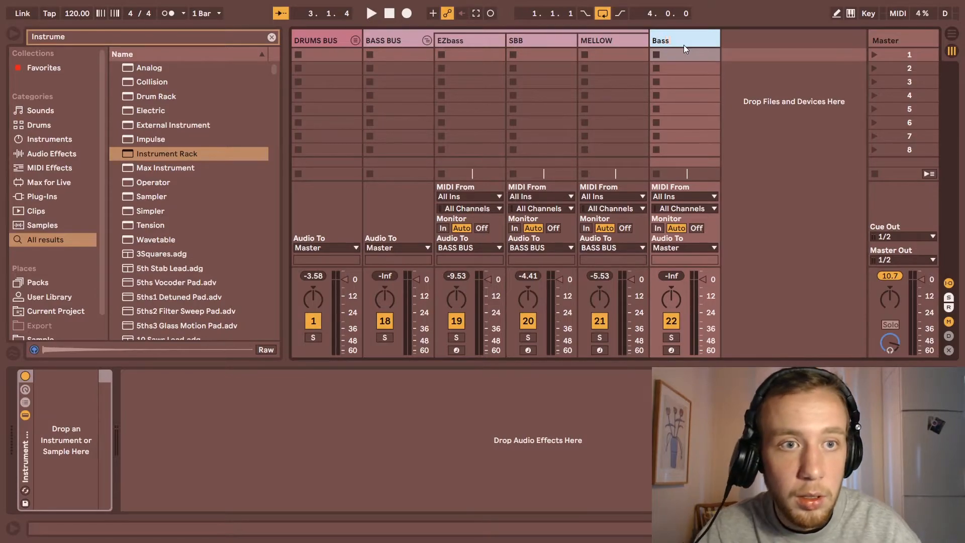
Load Analog Bas (6).wav from the Sample folder's ANALOG bass samples into the empty Instrument Rack.
scroll(75, 271, down, 1)
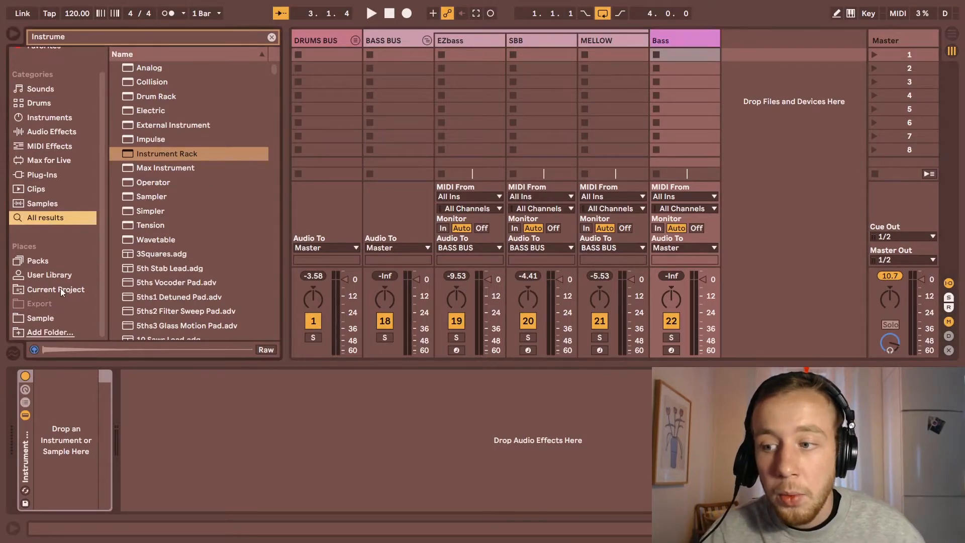
click(53, 315)
click(271, 37)
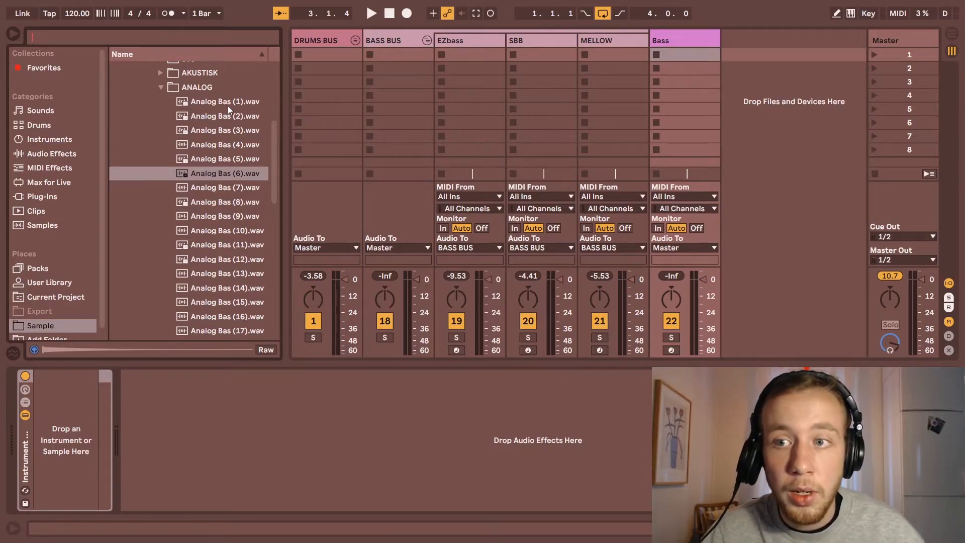
scroll(203, 113, up, 2)
scroll(203, 150, down, 3)
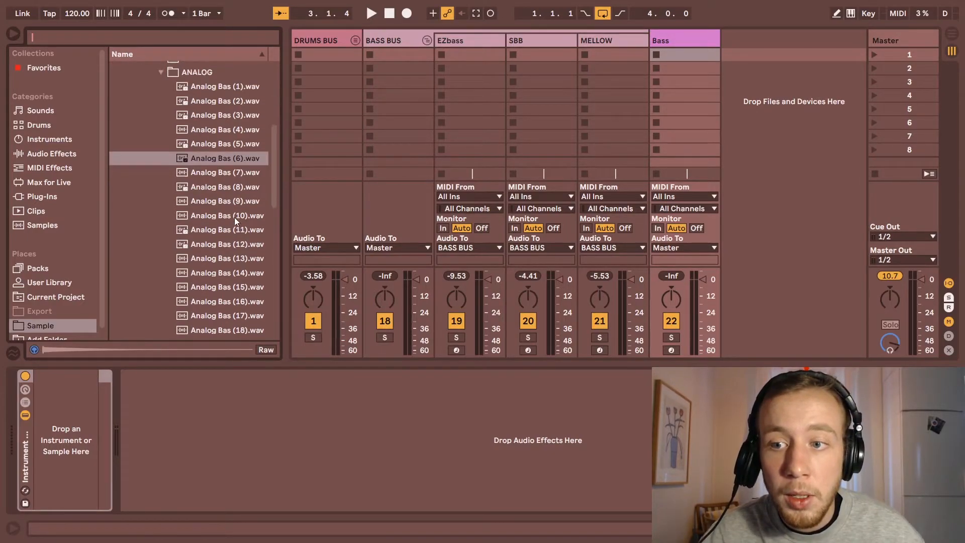
click(207, 159)
drag(197, 162, 112, 448)
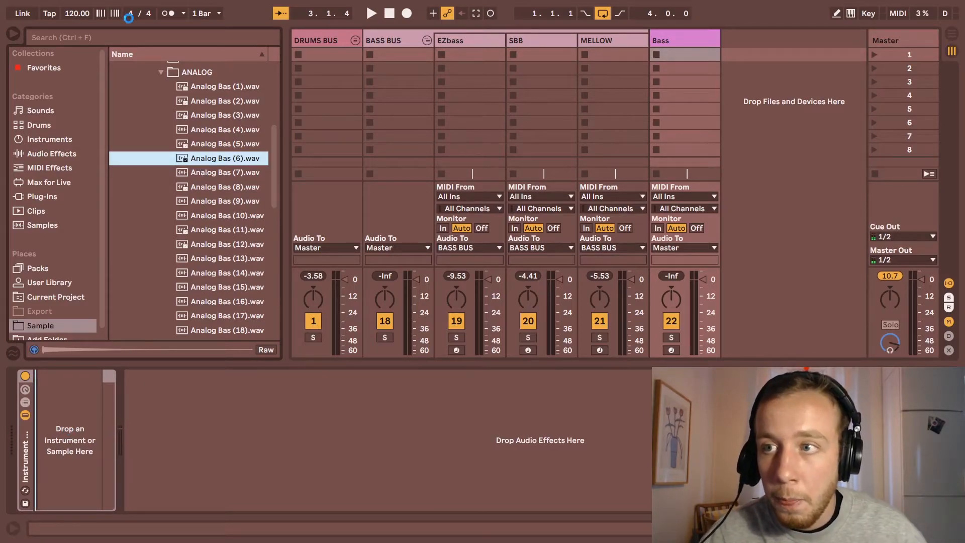
Add a Tuner after the Instrument Rack on the Bass track and arm the track for recording.
click(137, 38)
text(tune)
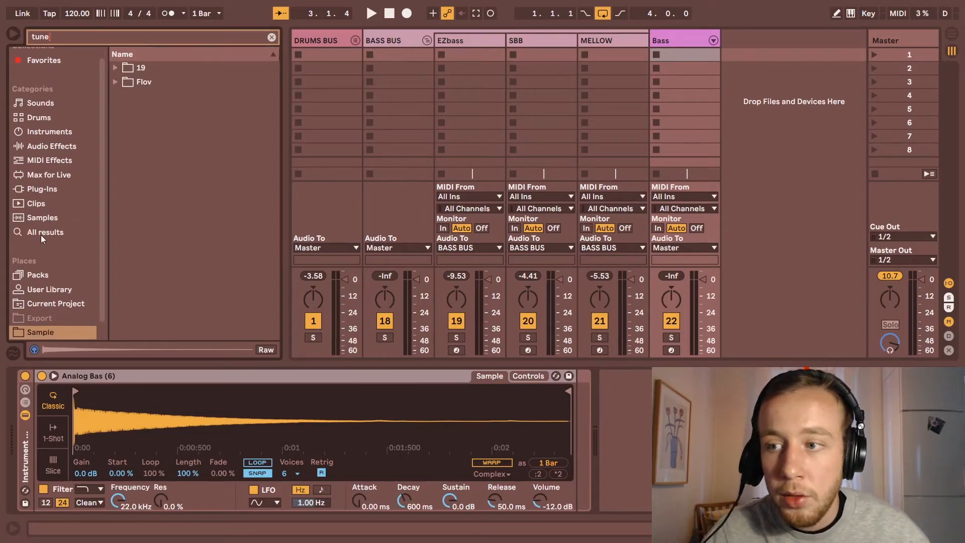
click(40, 235)
key(Down)
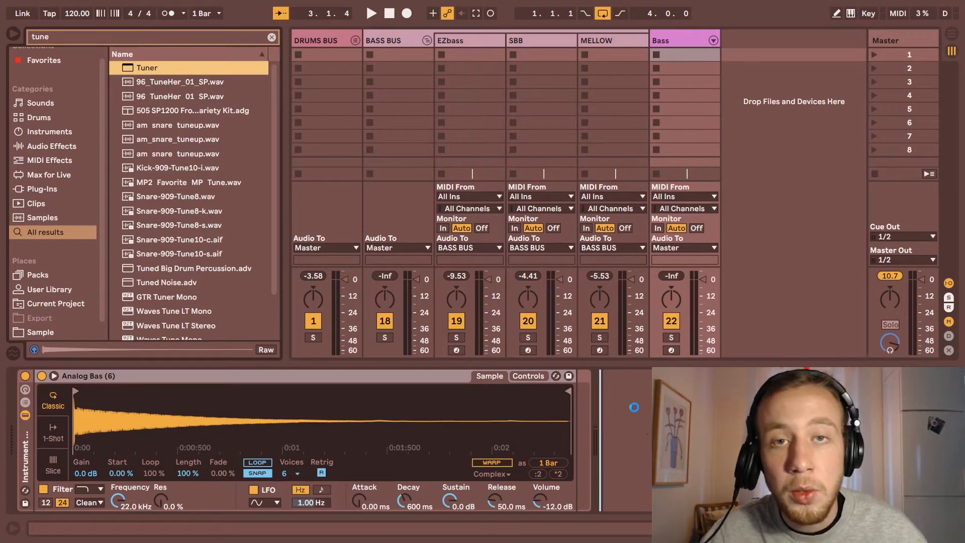
drag(637, 405, 640, 403)
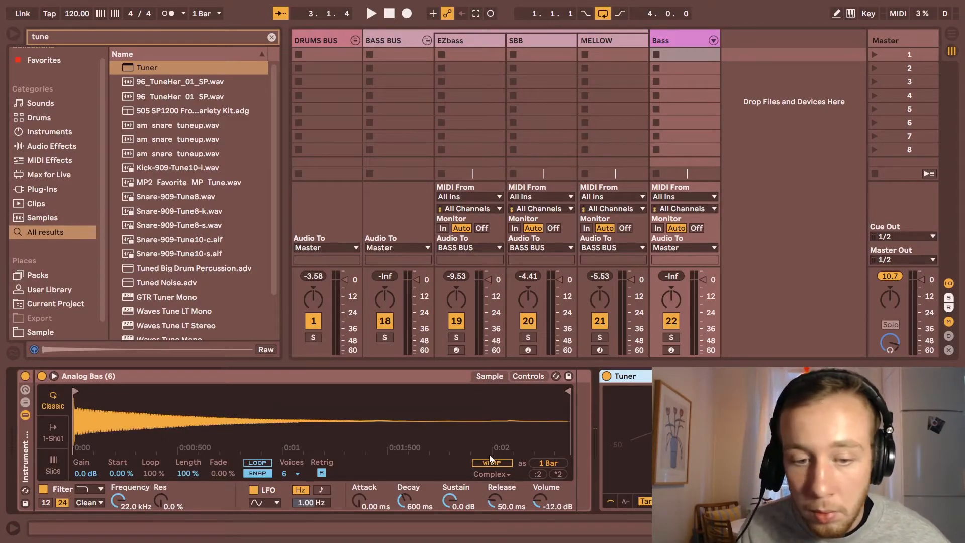
click(671, 351)
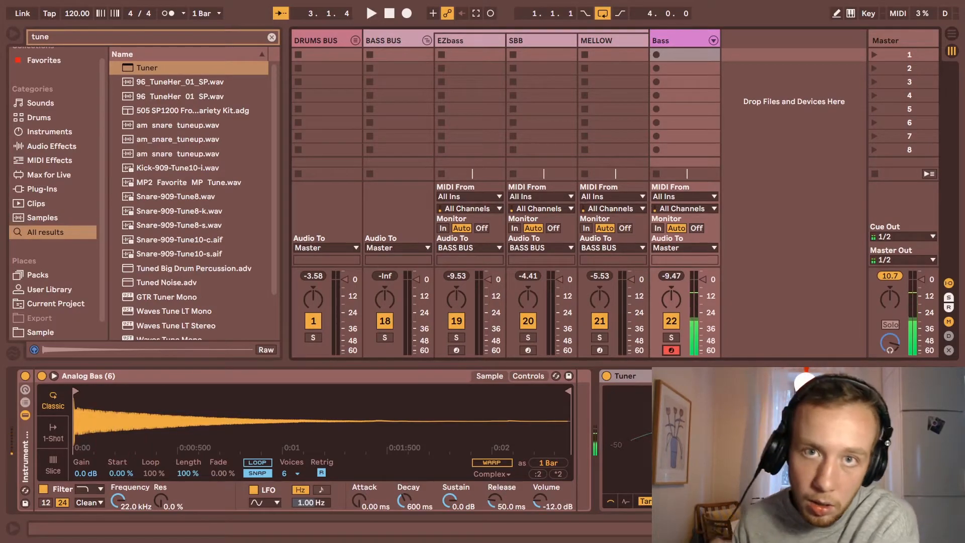
Add 808 (5).wav from the Sample folder's 808 bass samples as a second chain in the Instrument Rack.
click(272, 37)
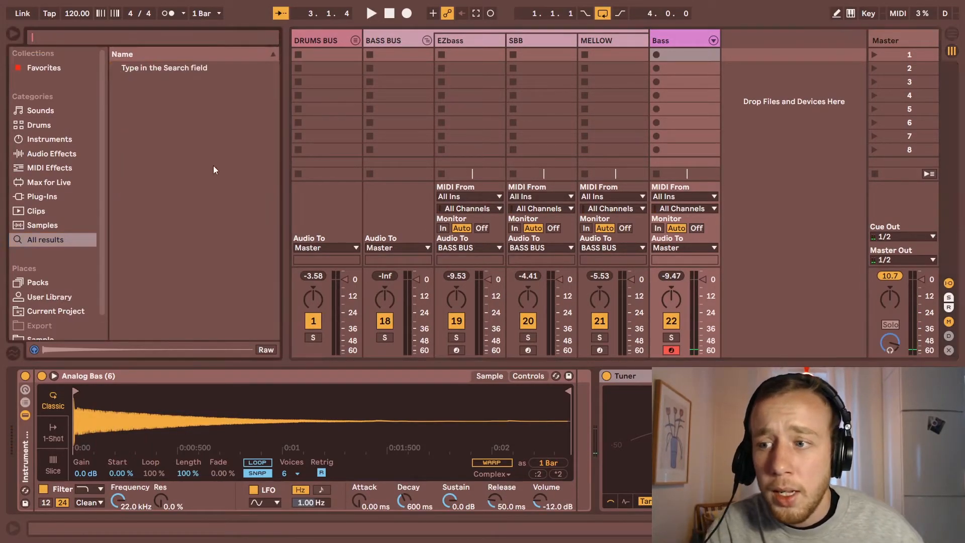
scroll(31, 293, down, 1)
click(40, 325)
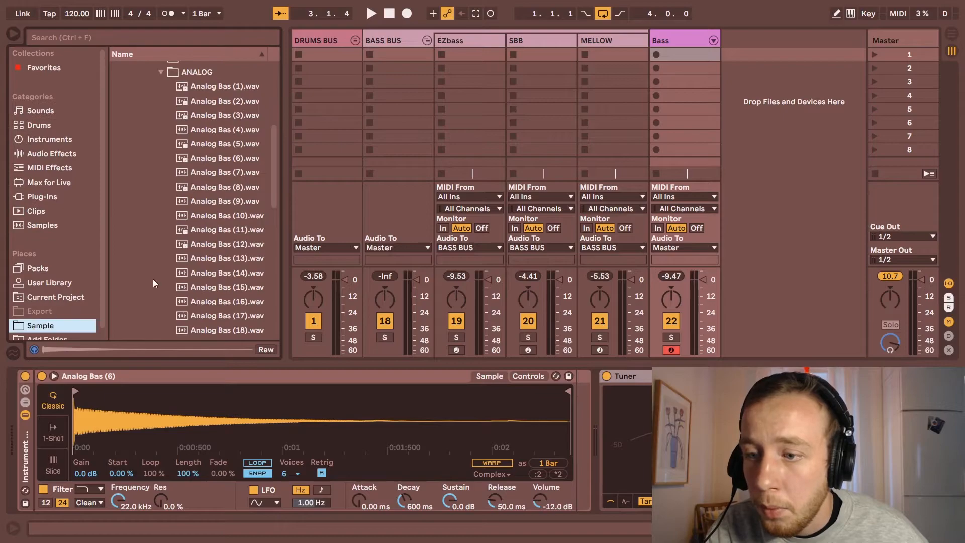
scroll(133, 286, down, 5)
click(233, 234)
scroll(232, 234, up, 10)
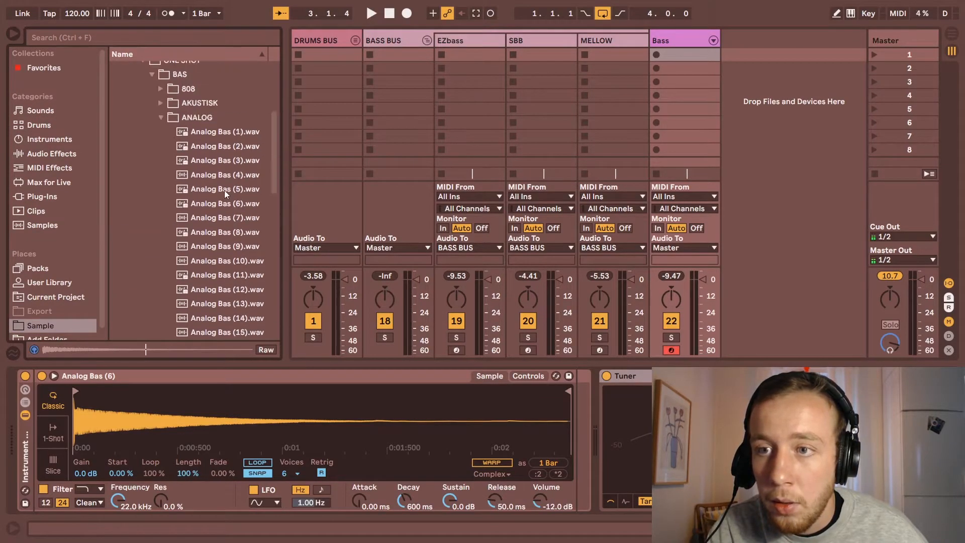
click(160, 207)
click(163, 181)
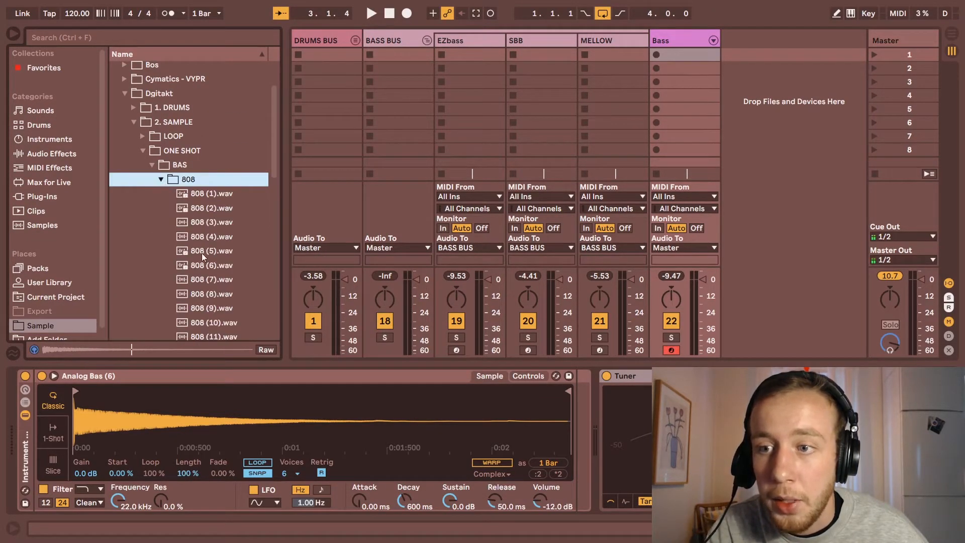
click(200, 250)
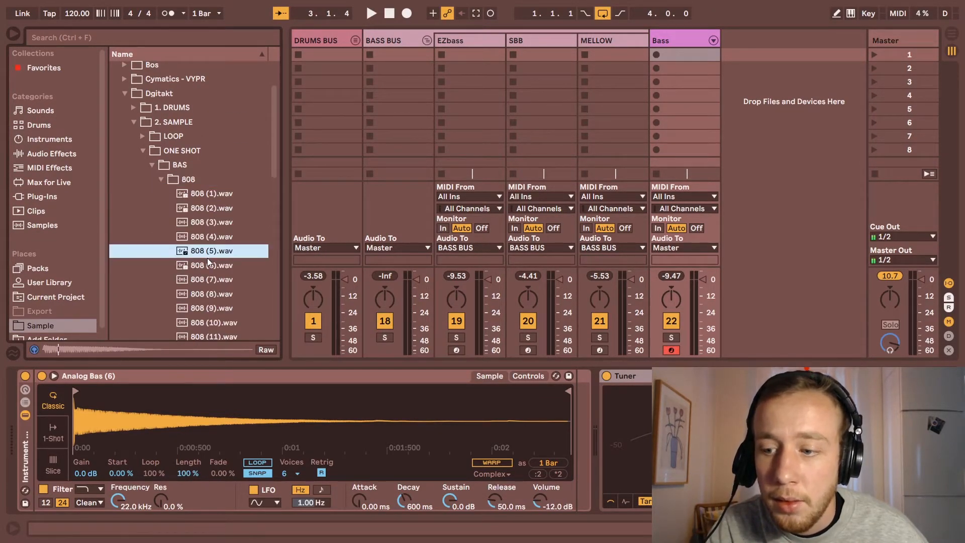
click(24, 402)
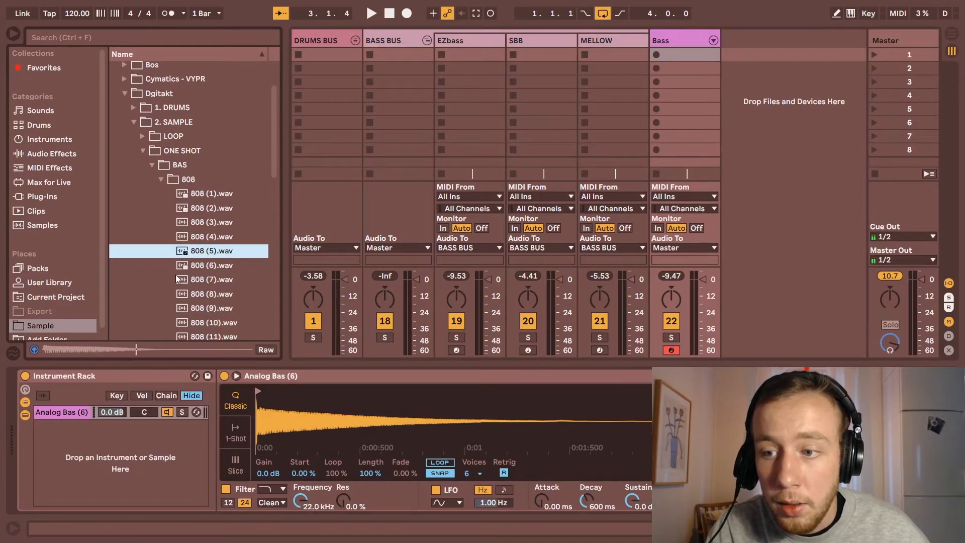
drag(185, 254, 134, 429)
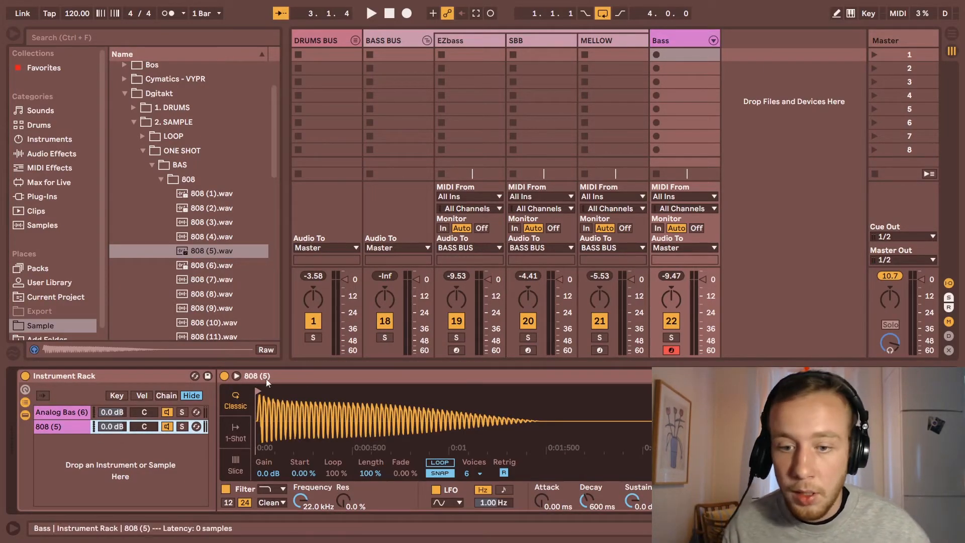
Show the rack's chain zones, extend the 808 (5) zone from about 5 to 127, and set the chain selector to 16.
click(162, 396)
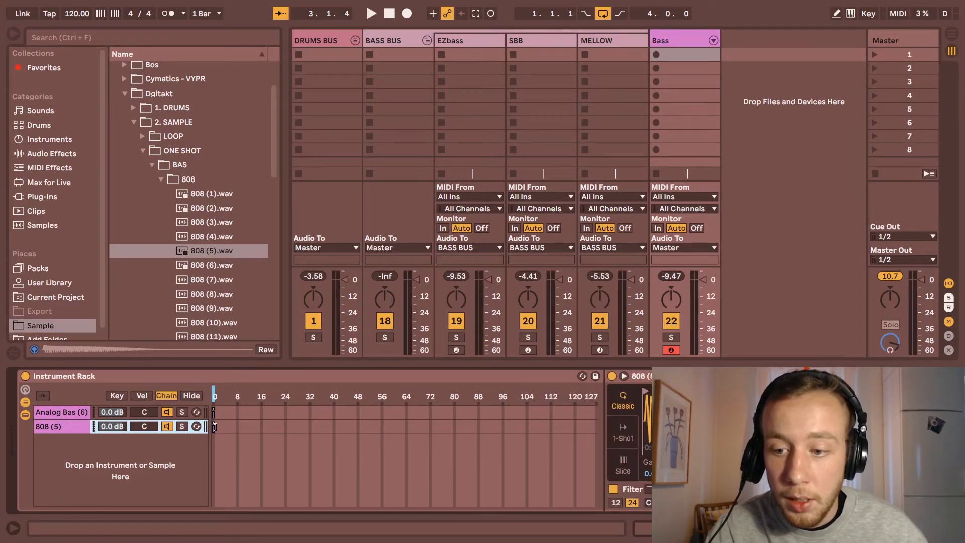
drag(215, 426, 238, 421)
click(261, 395)
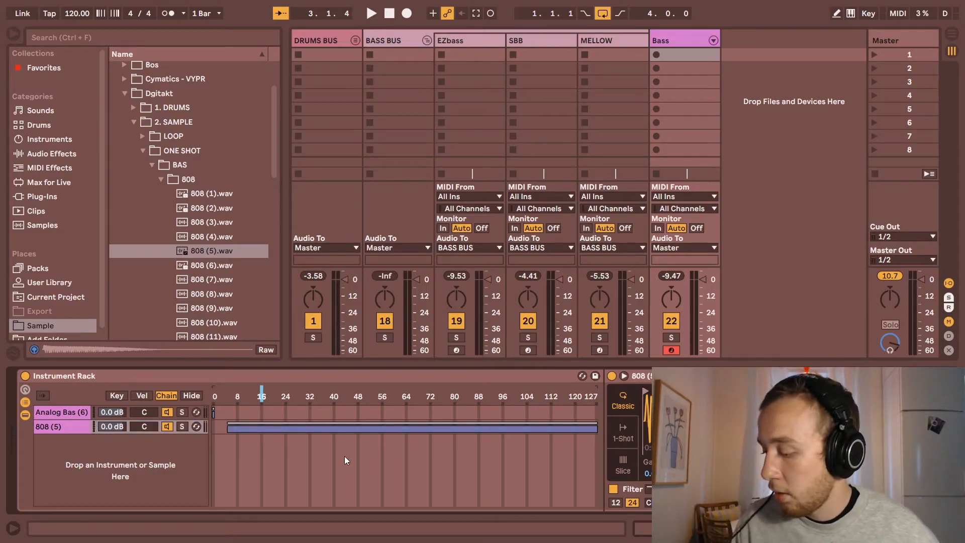
Set the transposition of the 808 (5) sample to -4 st in its Simpler controls.
drag(812, 438, 289, 422)
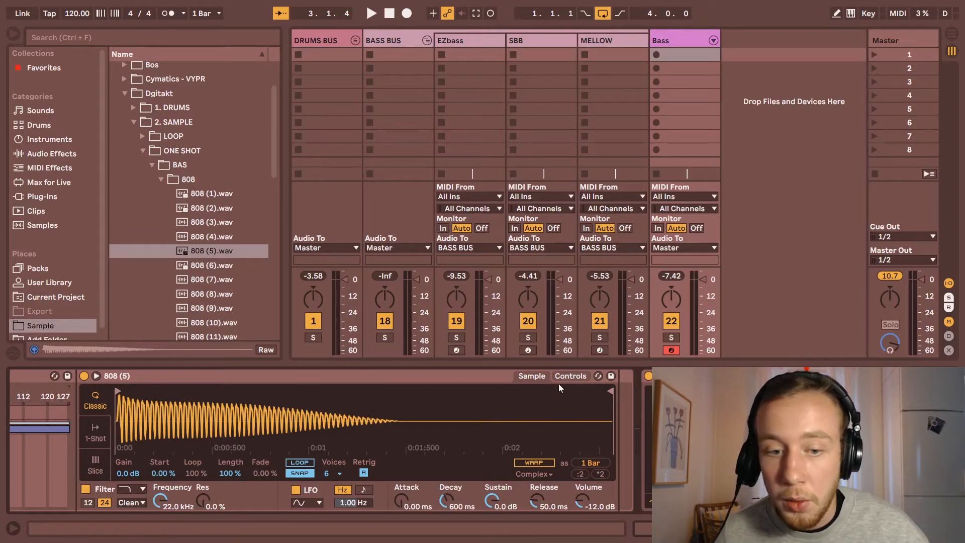
click(571, 376)
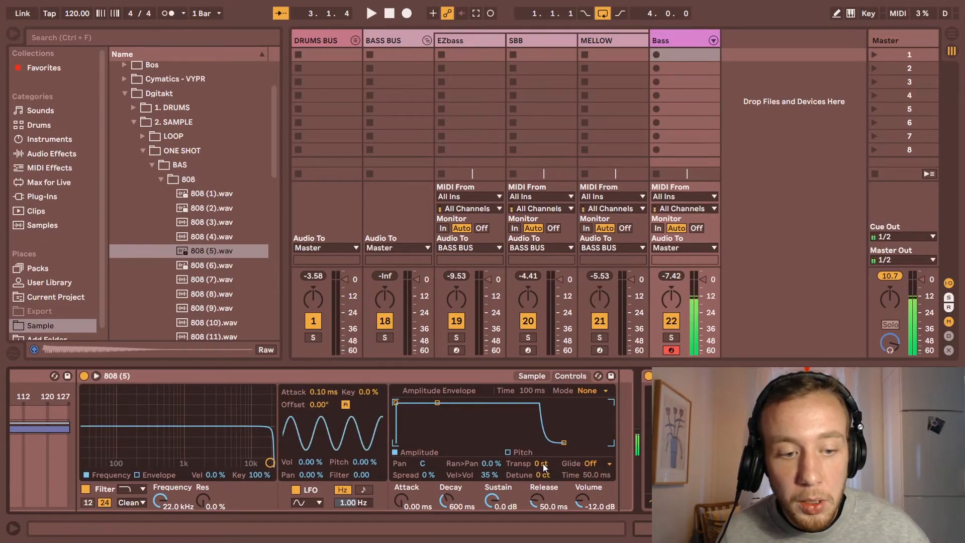
drag(544, 467, 547, 469)
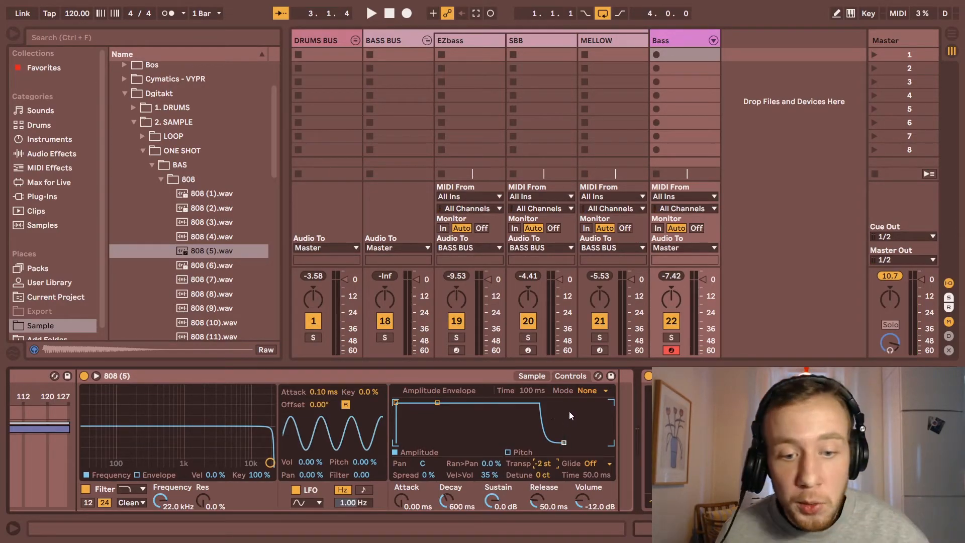
key(Return)
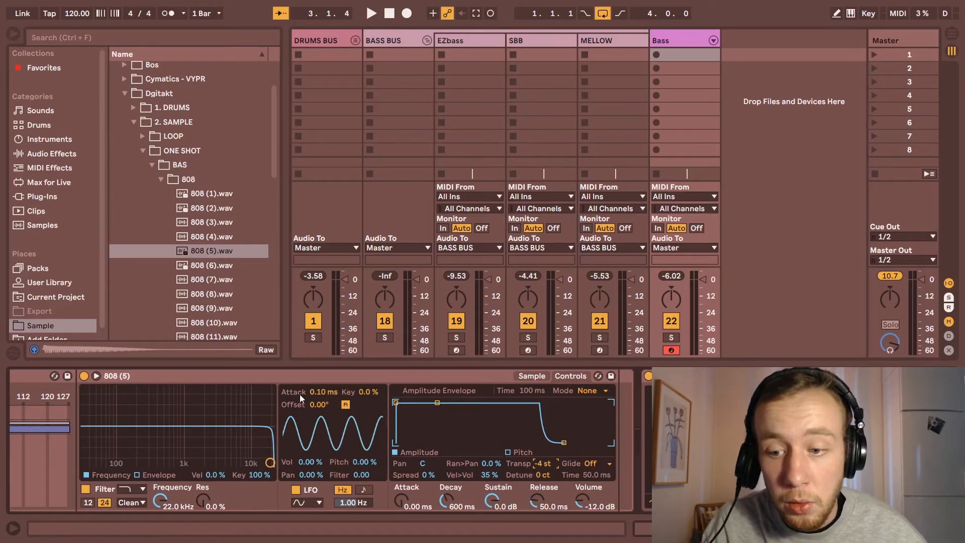
Add all samples from 808 (1).wav through 808 (32).wav to the Instrument Rack as separate chains.
scroll(274, 375, up, 5)
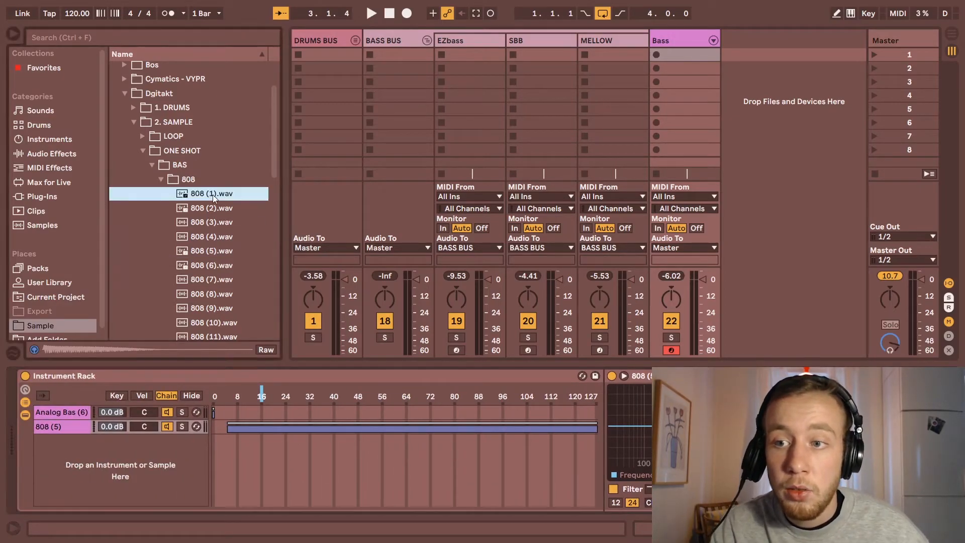
scroll(237, 283, down, 5)
scroll(201, 291, down, 5)
scroll(208, 278, up, 1)
shift+click(215, 245)
drag(221, 179, 122, 494)
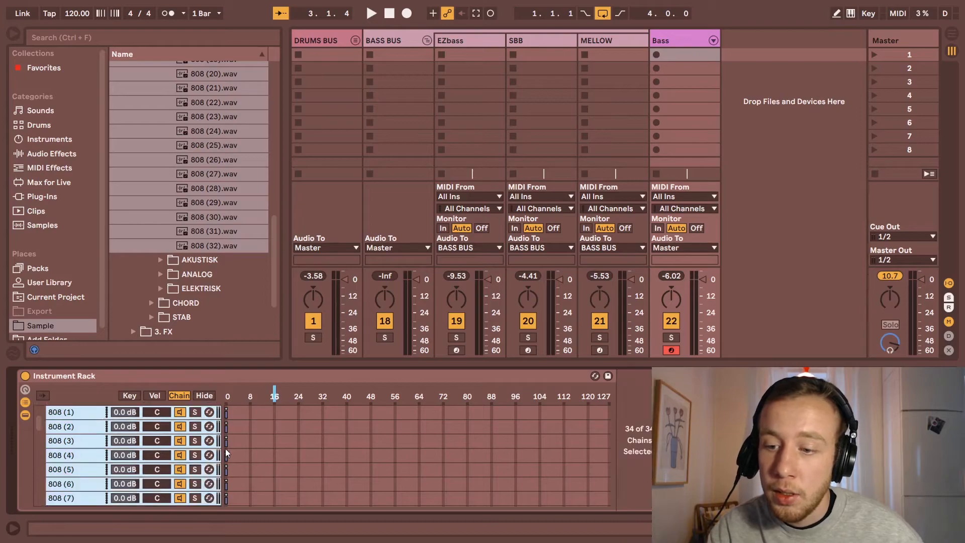
Extend the zones of all chains up to 127 and distribute their ranges equally.
drag(229, 441, 610, 442)
scroll(297, 440, up, 2)
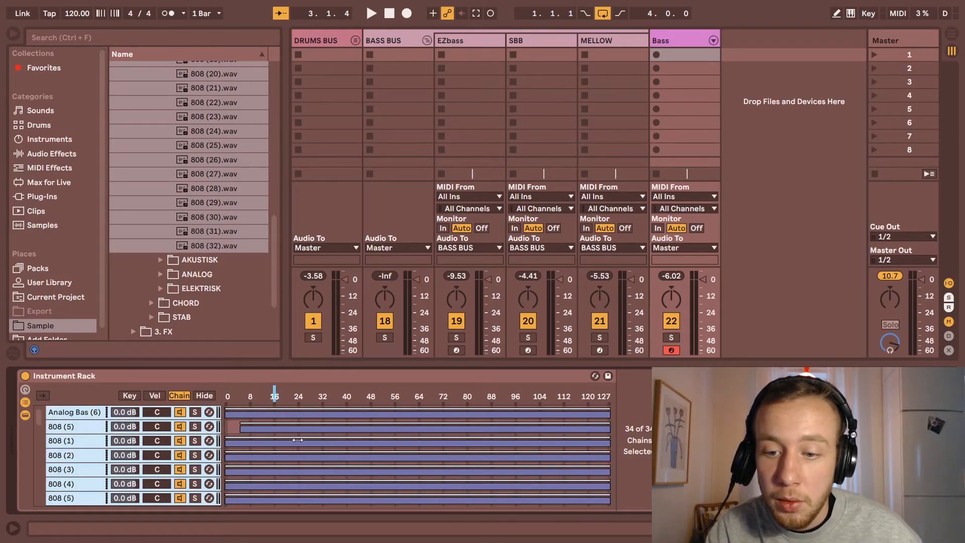
right_click(331, 449)
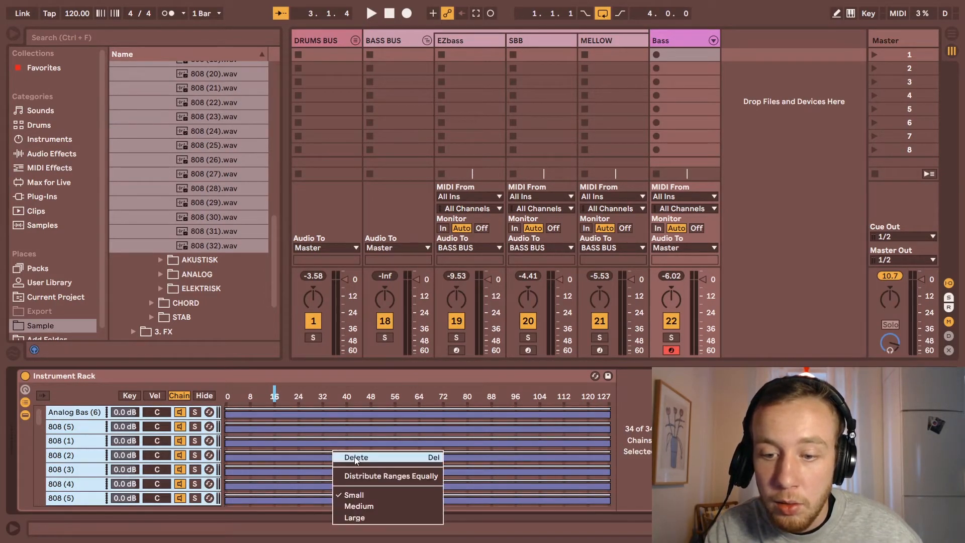
click(392, 475)
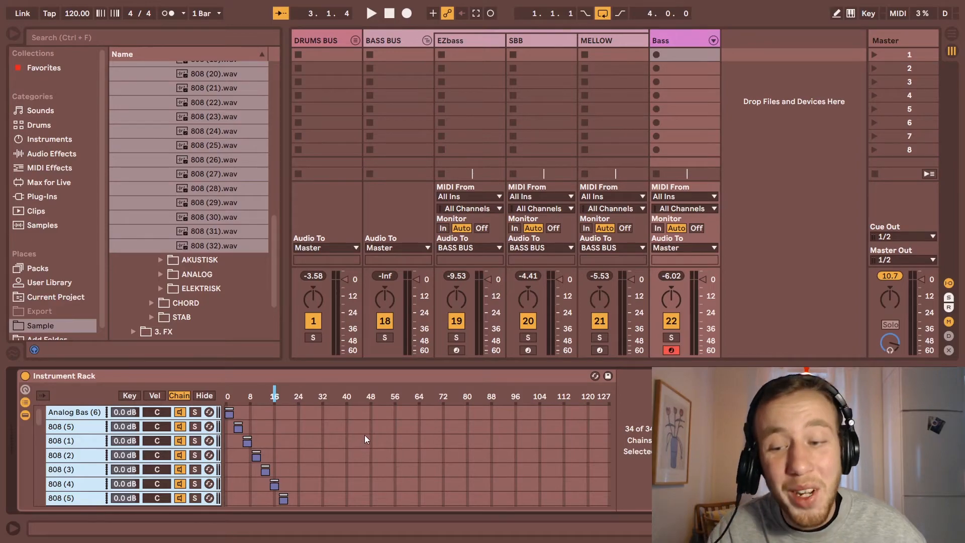
Select the Analog Bas (6) chain and move the chain selector to 0.
scroll(365, 433, down, 5)
scroll(346, 440, up, 5)
click(71, 416)
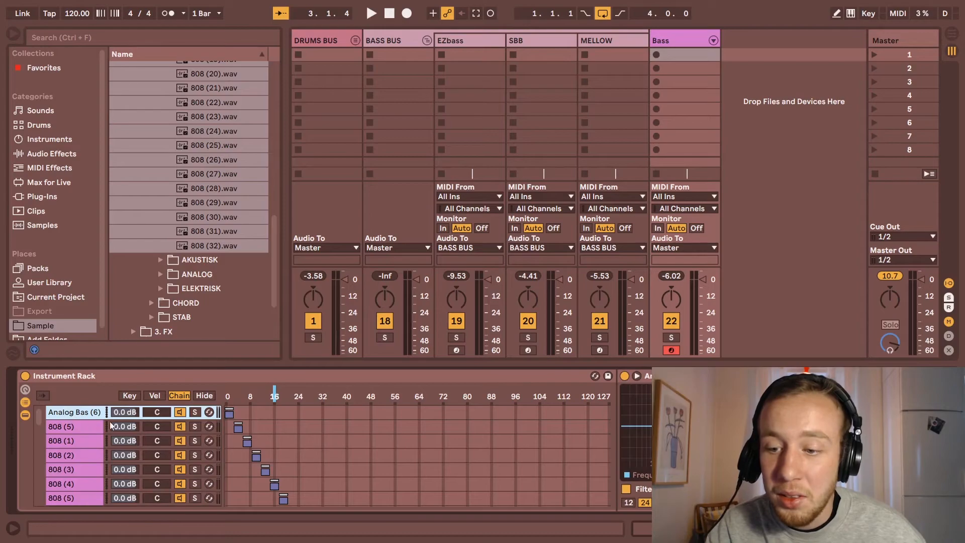
click(229, 395)
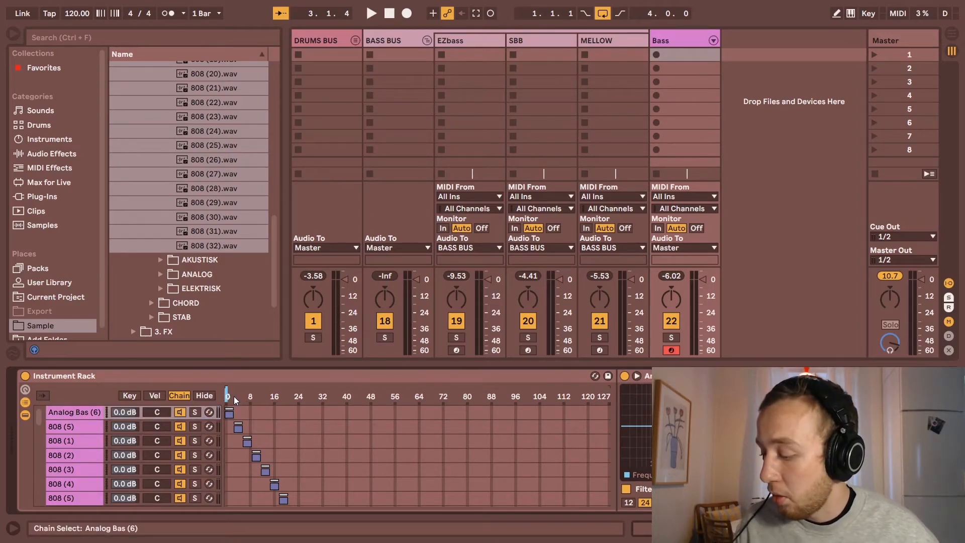
Show the sample waveform of the Analog Bas (6) chain in its Simpler and return to the chain zones.
click(637, 376)
click(637, 376)
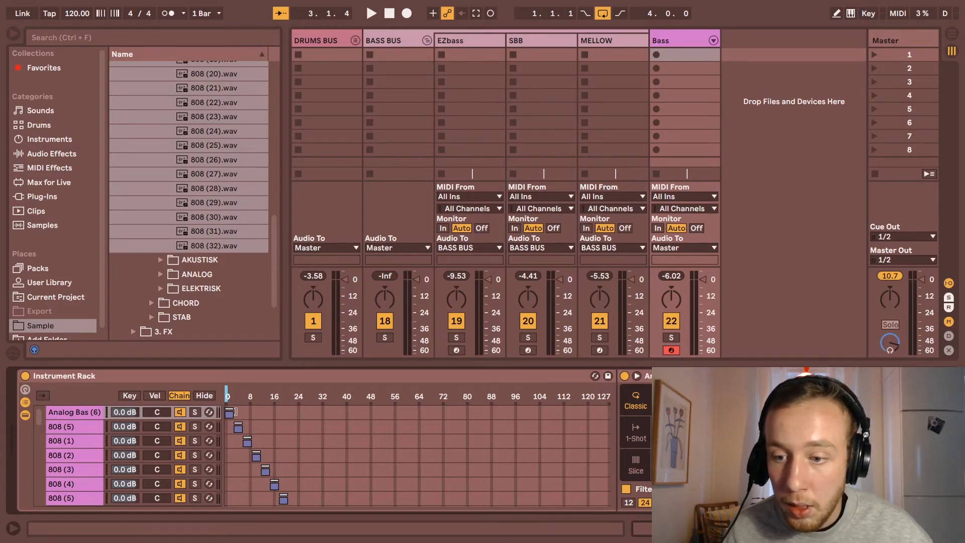
scroll(600, 419, right, 5)
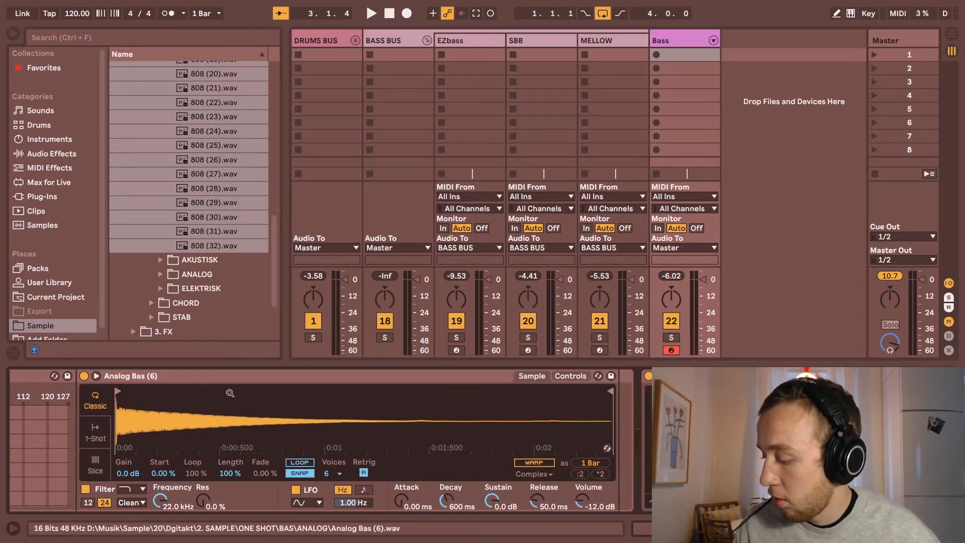
scroll(151, 443, left, 5)
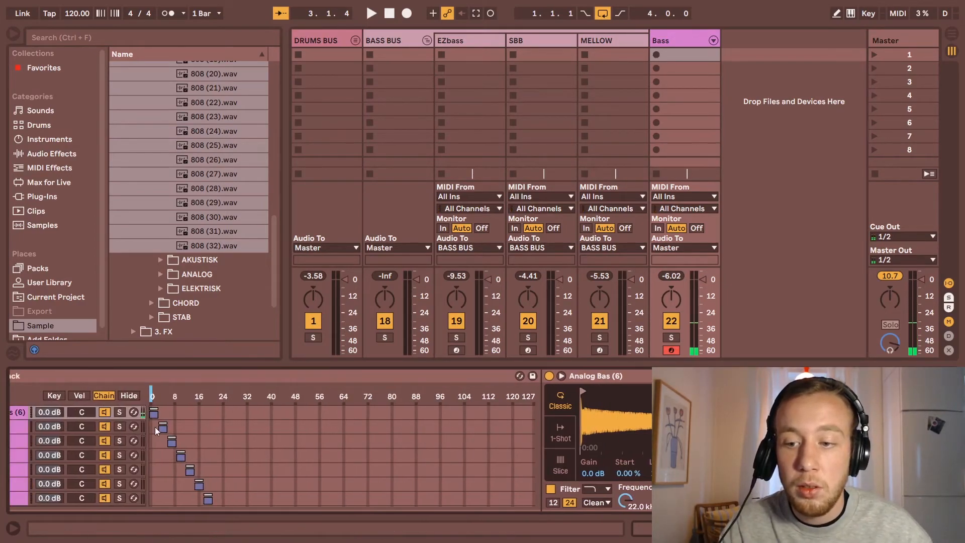
Try a -1 st transposition on the second chain's 808 (5) sample and return it to -4 st.
click(23, 426)
scroll(88, 417, right, 5)
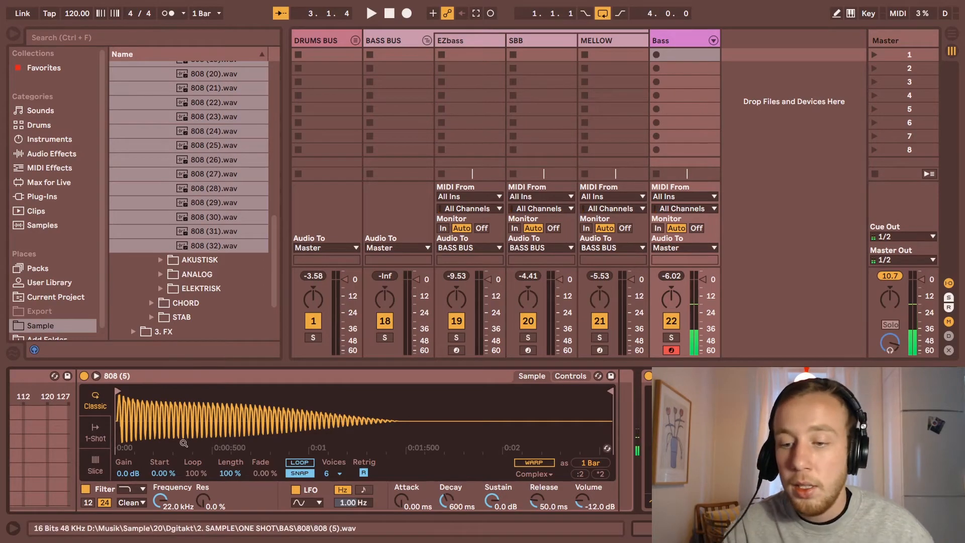
scroll(200, 398, left, 5)
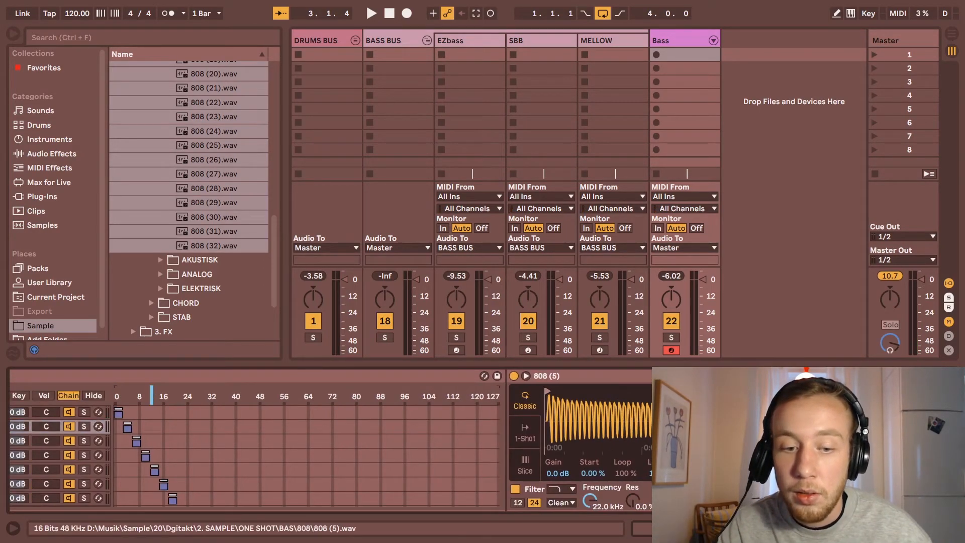
scroll(8, 398, right, 5)
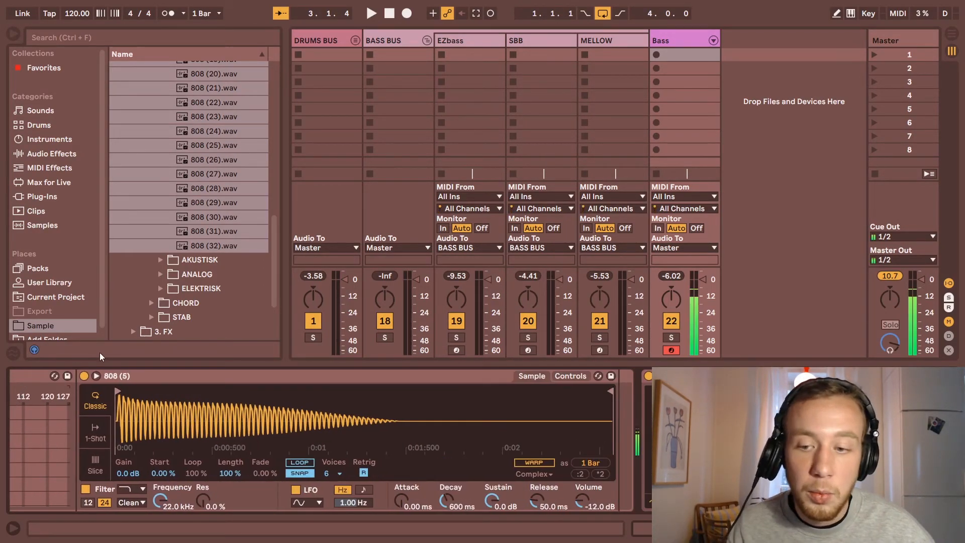
click(573, 376)
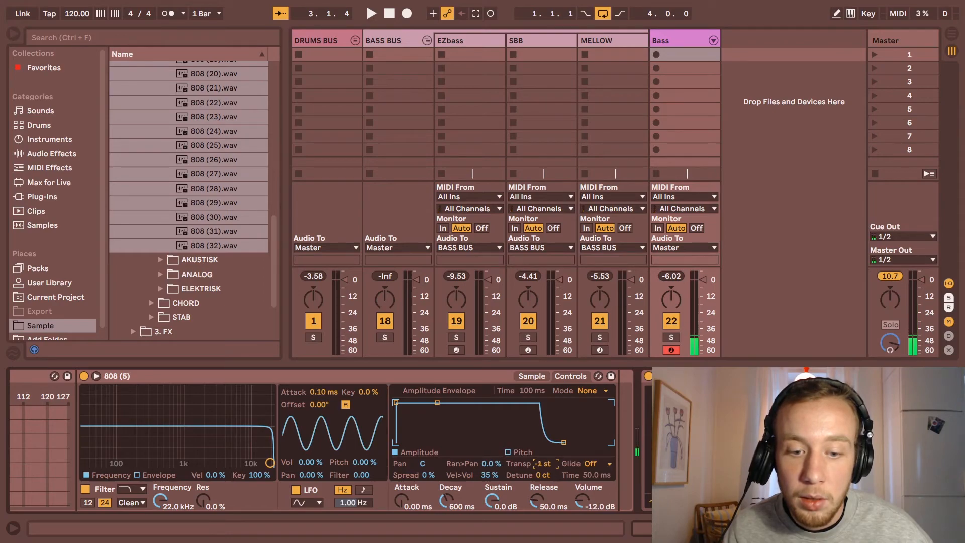
mouse_move(542, 466)
mouse_down()
mouse_move(542, 454)
mouse_move(539, 463)
mouse_up()
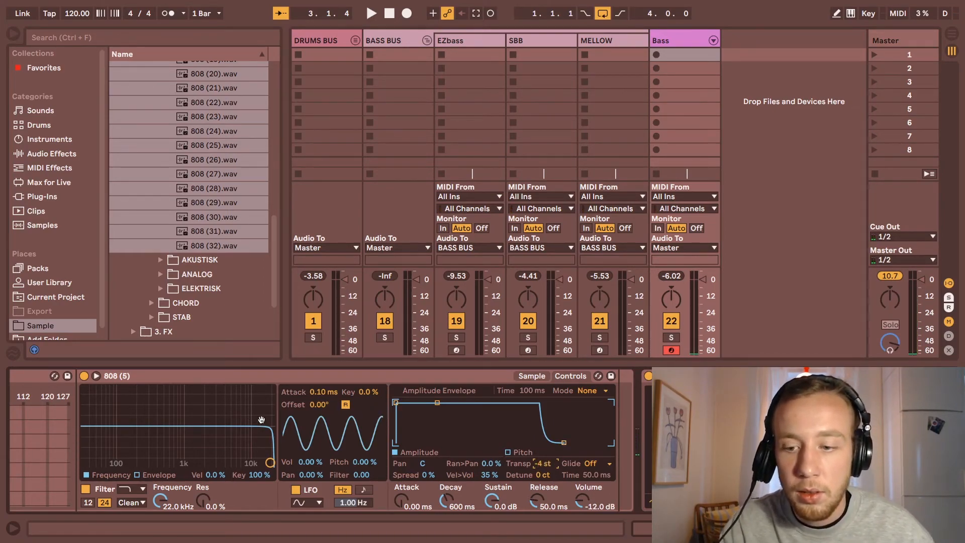
Try a transposition of -3 st on the 808 (2) sample and reset it to its default.
scroll(254, 419, left, 5)
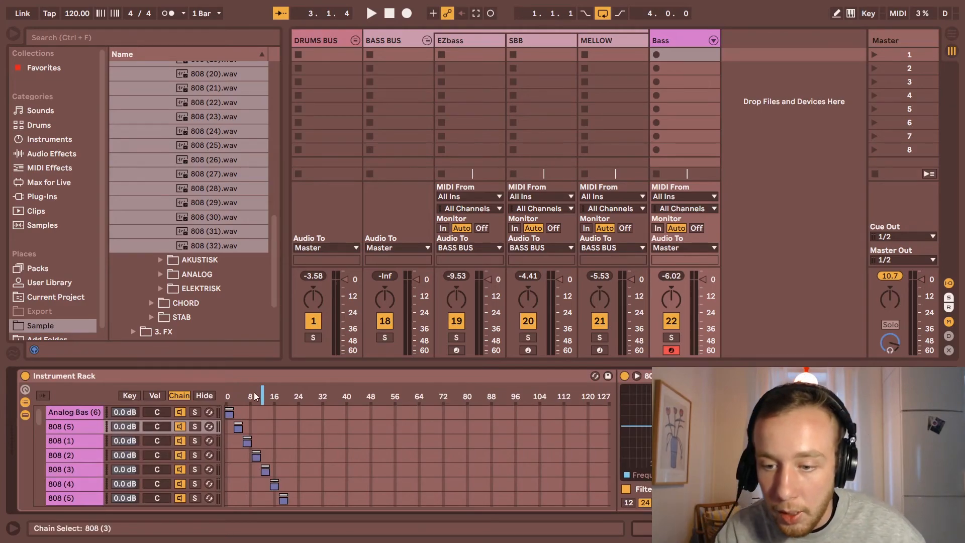
click(77, 455)
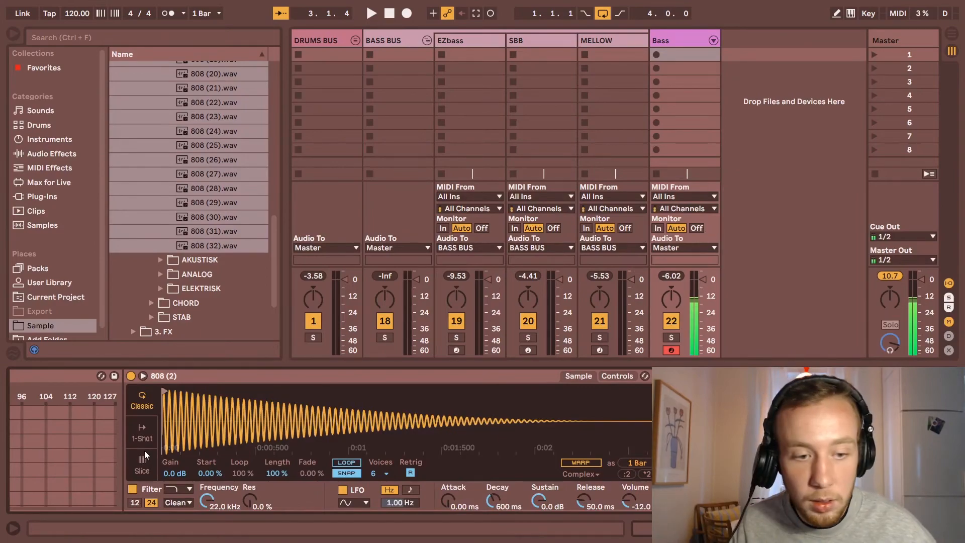
click(625, 377)
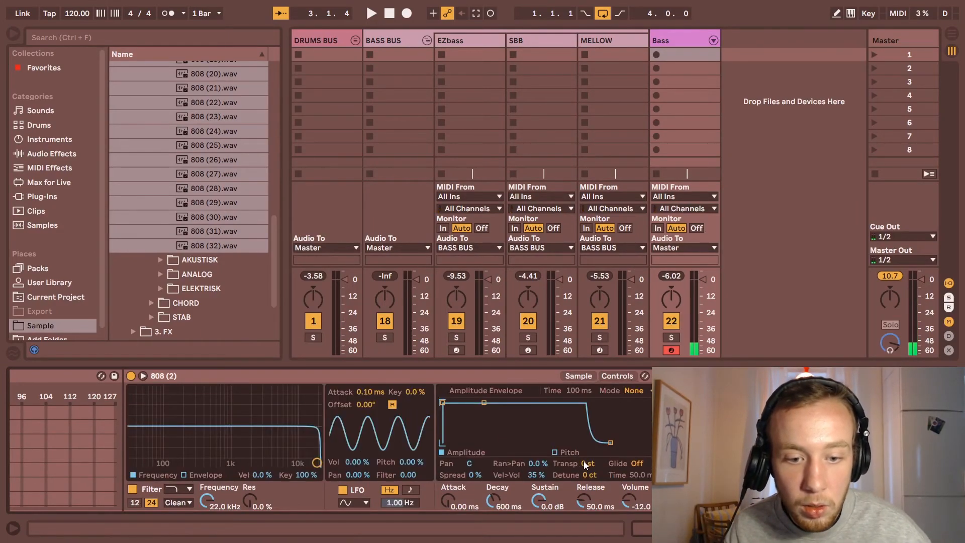
drag(585, 463, 586, 469)
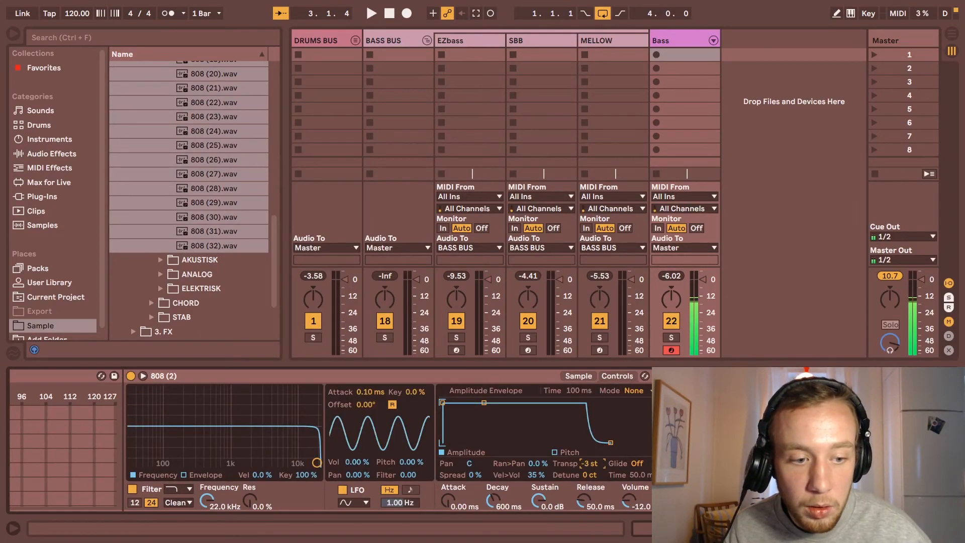
double_click(587, 463)
drag(279, 416, 772, 417)
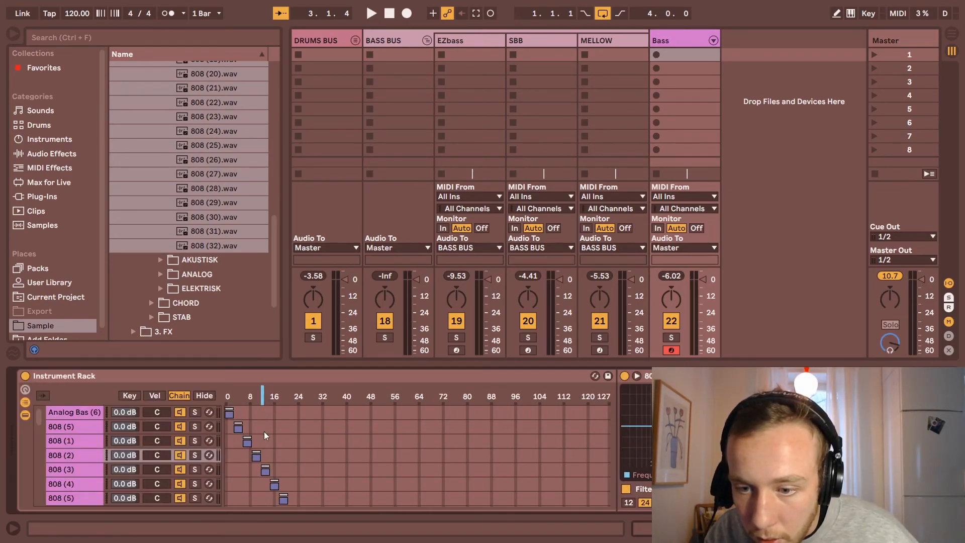
Select the 808 (3) chain and set its sample's transposition to -2 st in the Simpler controls.
click(264, 469)
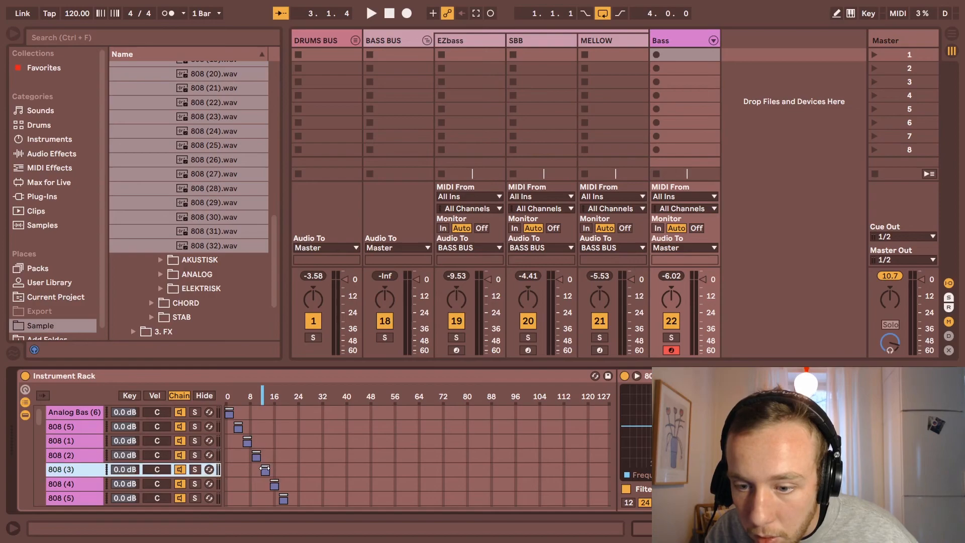
click(84, 474)
click(89, 471)
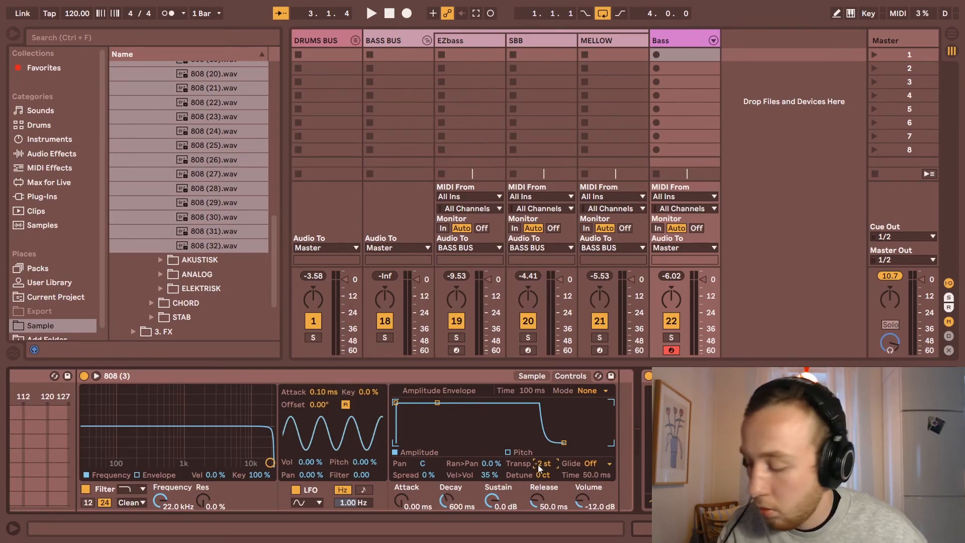
drag(537, 464, 537, 464)
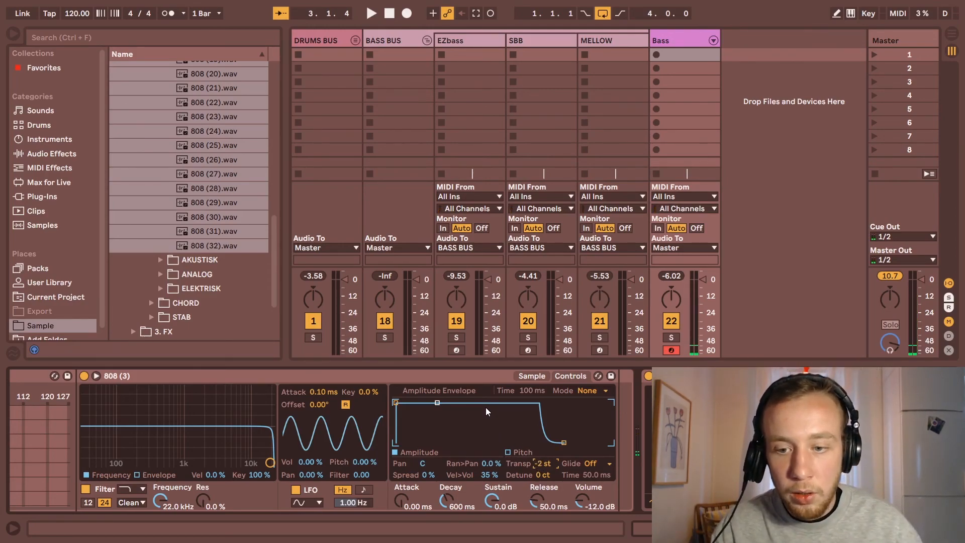
Review the remaining chains through 808 (32) and move the chain selector to about 62.
scroll(109, 421, left, 8)
scroll(109, 421, down, 3)
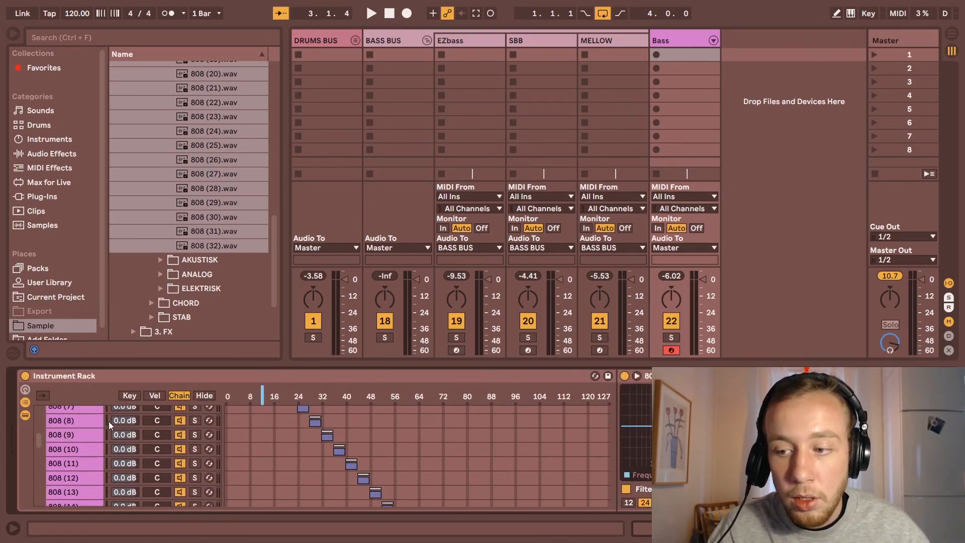
scroll(105, 412, down, 4)
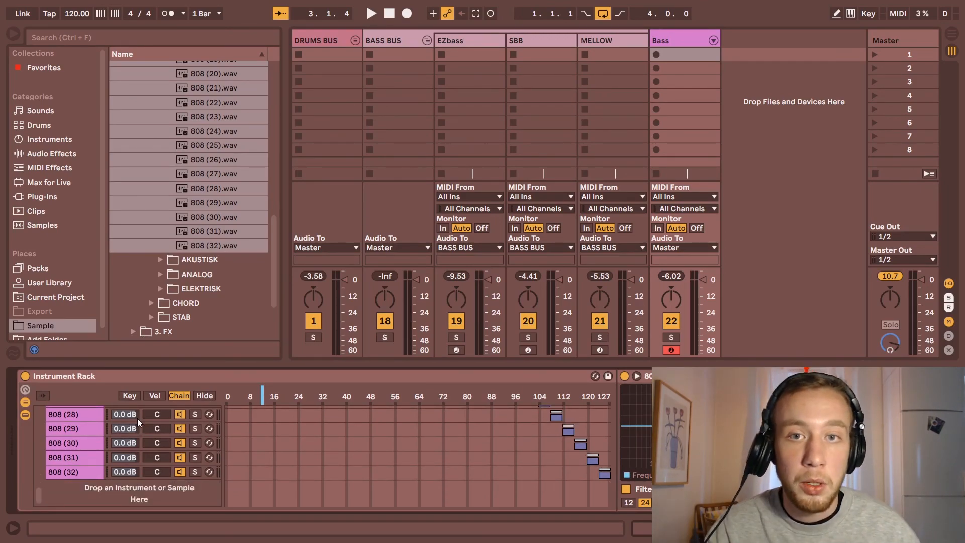
drag(263, 396, 272, 396)
drag(467, 397, 422, 418)
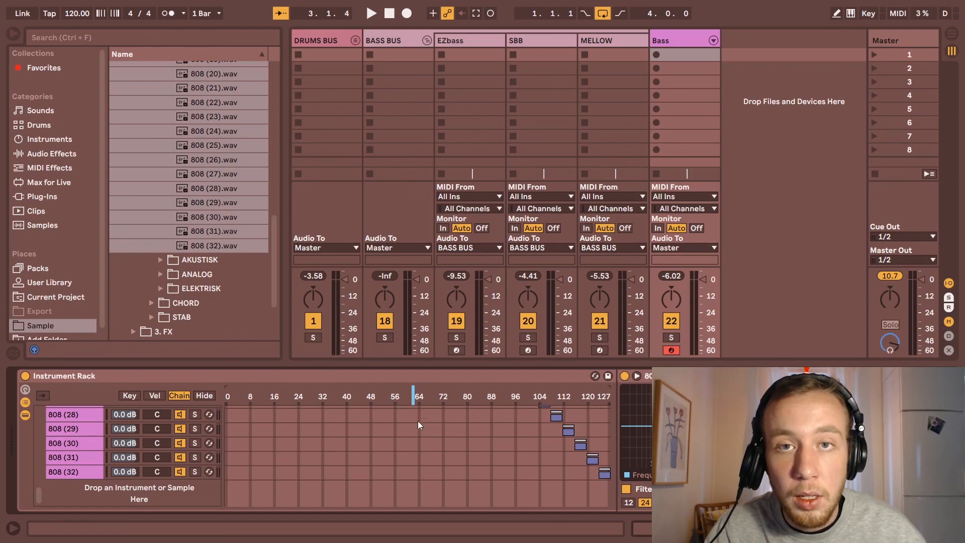